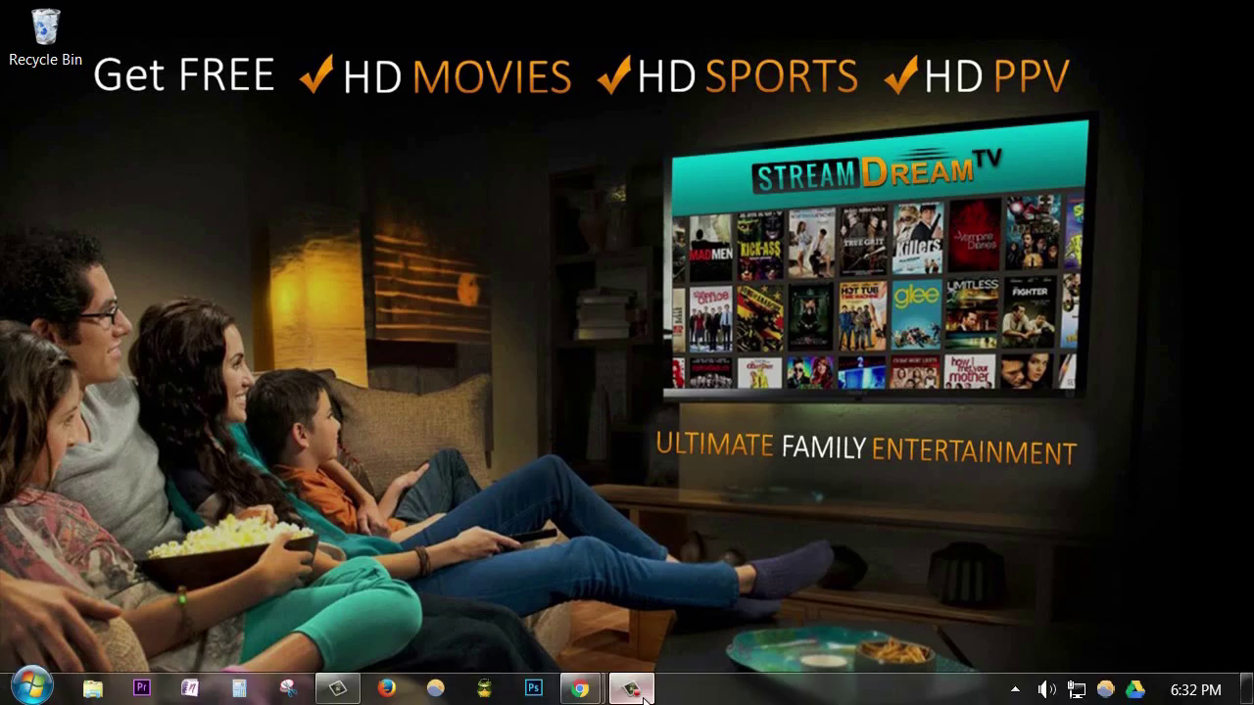
# - Open fusion.tvaddons.ag in Chrome and download plugin.program.addoninstaller-1.2.5.zip from start-here
pyautogui.moveTo(642, 695)
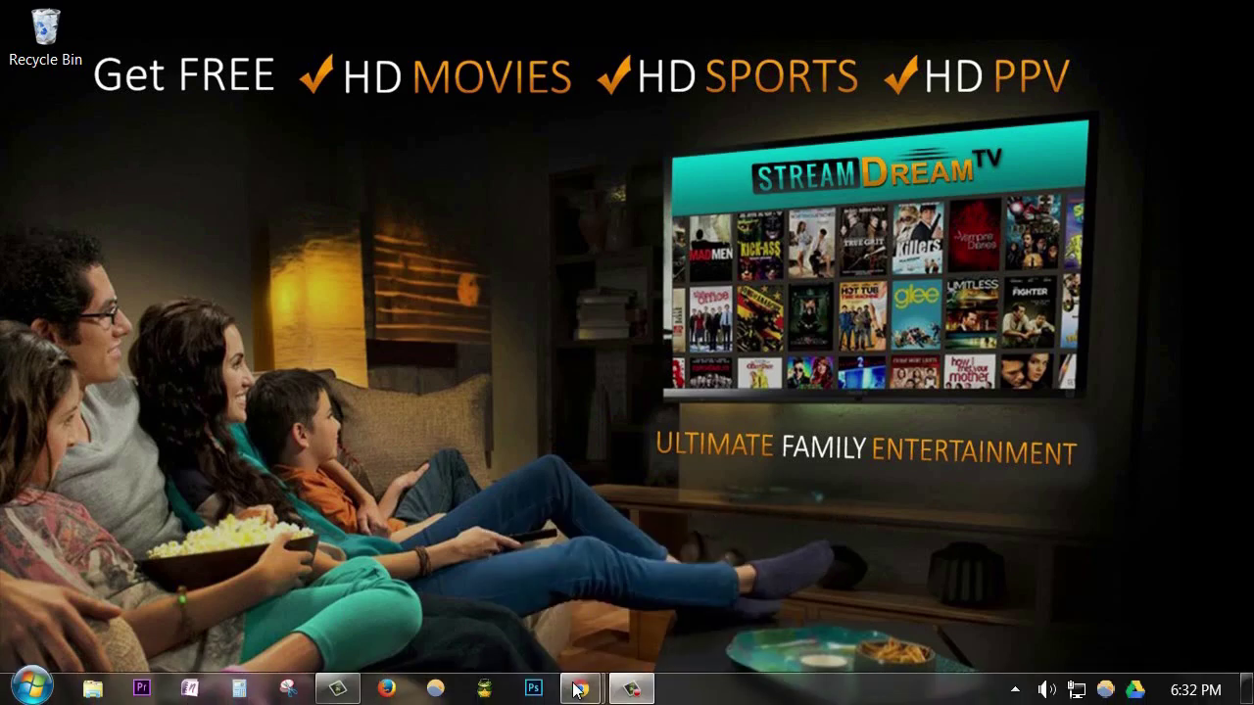
pyautogui.moveTo(579, 690)
pyautogui.click(488, 578)
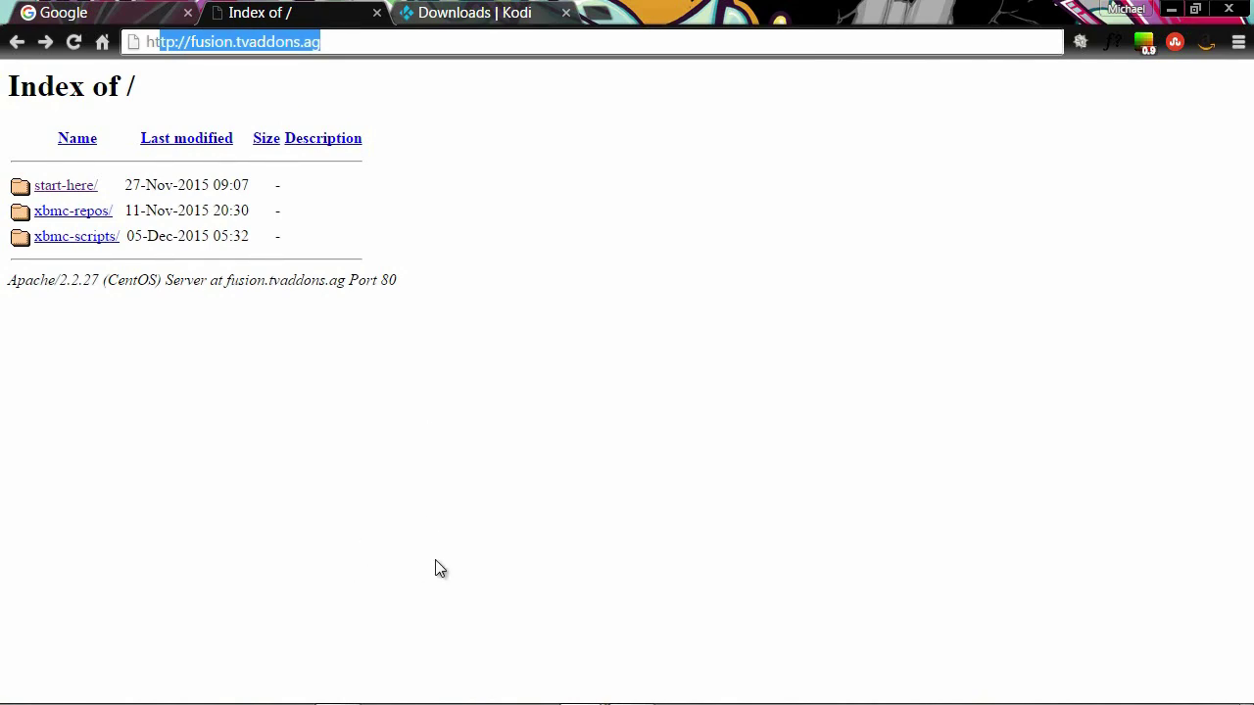
pyautogui.click(123, 470)
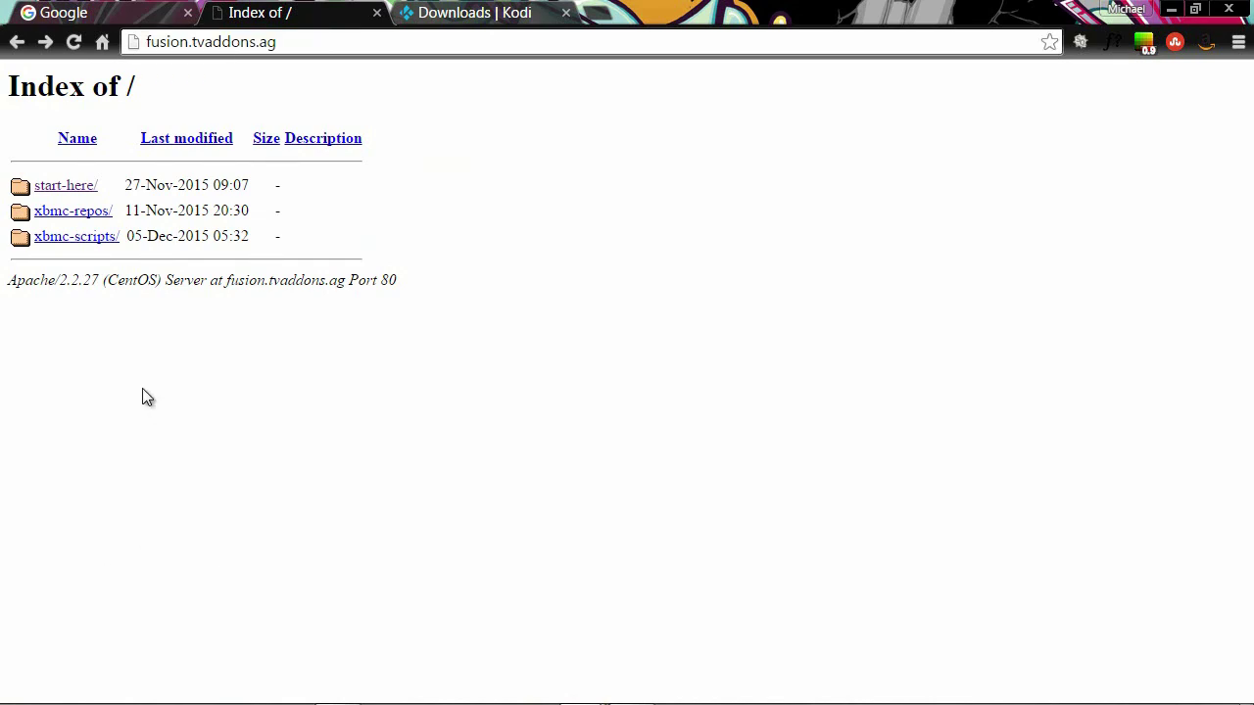
pyautogui.click(37, 188)
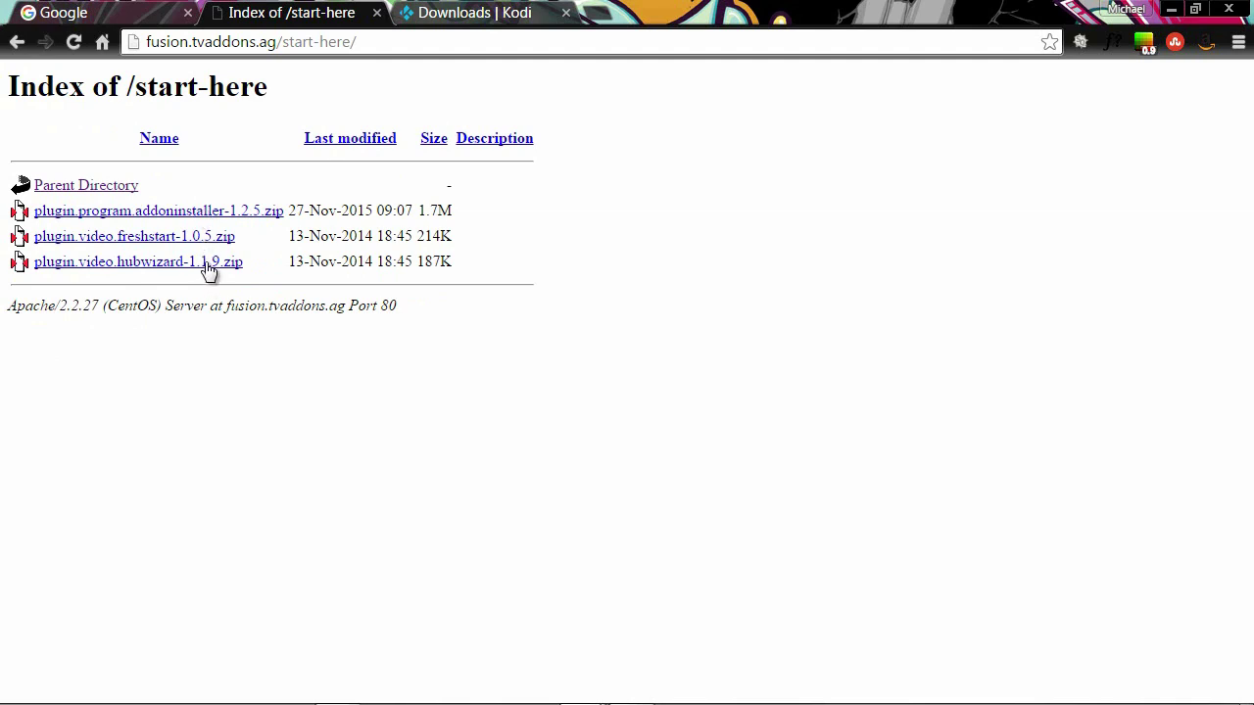
pyautogui.click(248, 216)
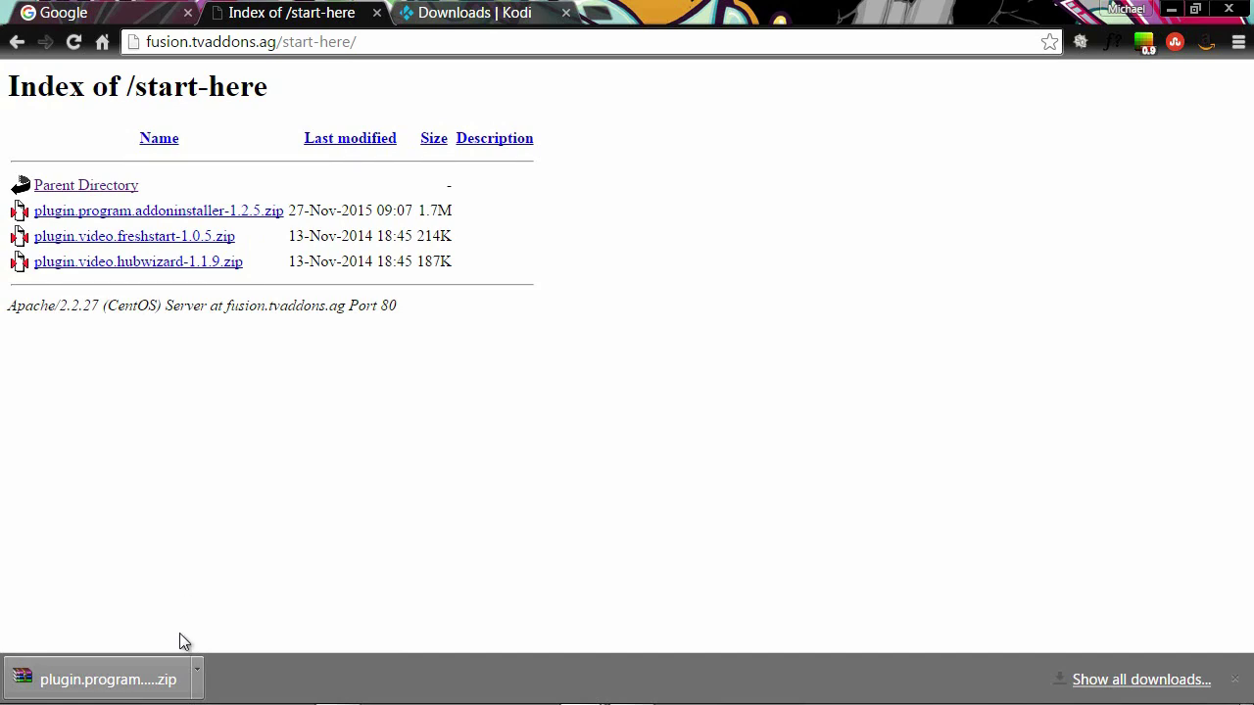
pyautogui.click(1235, 678)
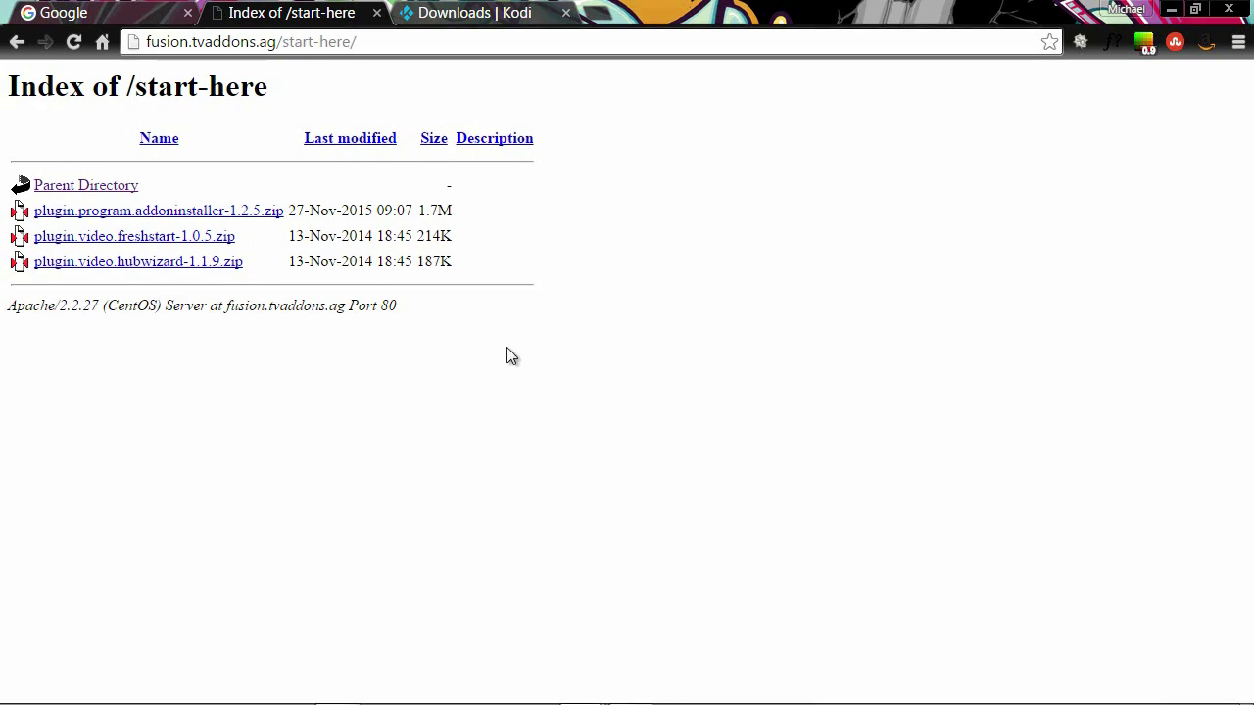
pyautogui.moveTo(344, 694)
pyautogui.click(31, 690)
# - Launch Kodi, go to SYSTEM > Add-ons, and dismiss the first-run help message
pyautogui.click(131, 191)
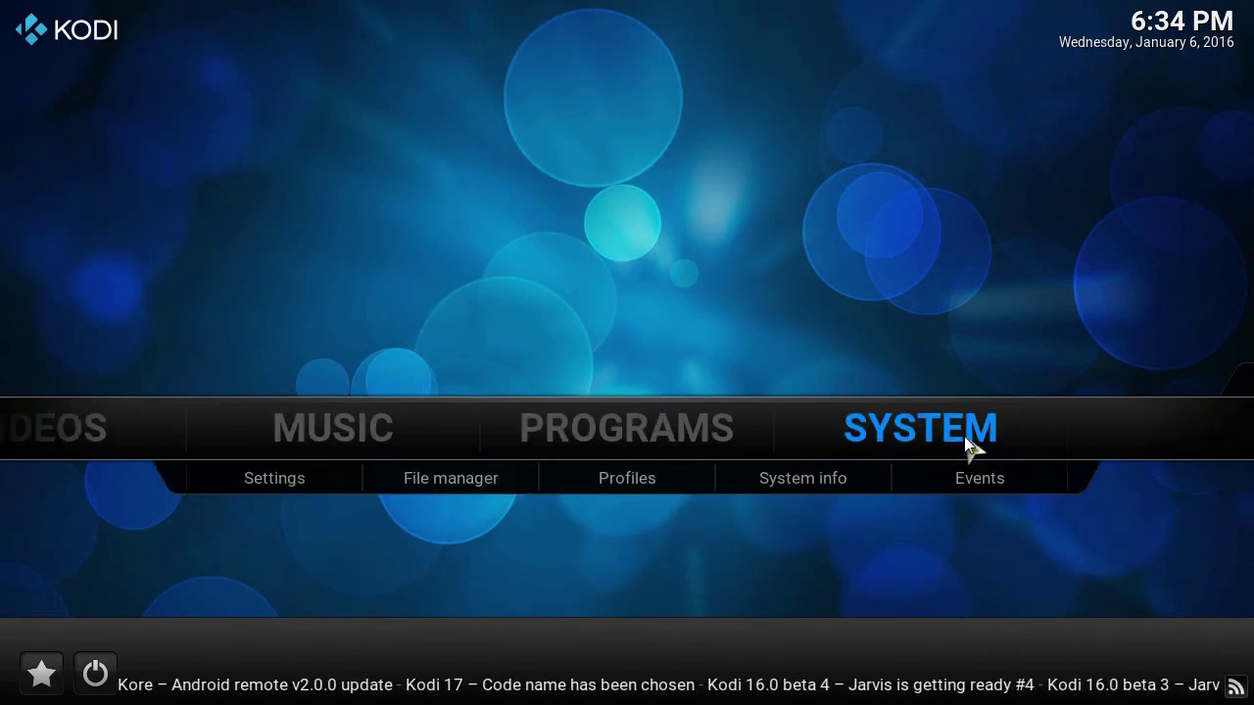
pyautogui.click(964, 436)
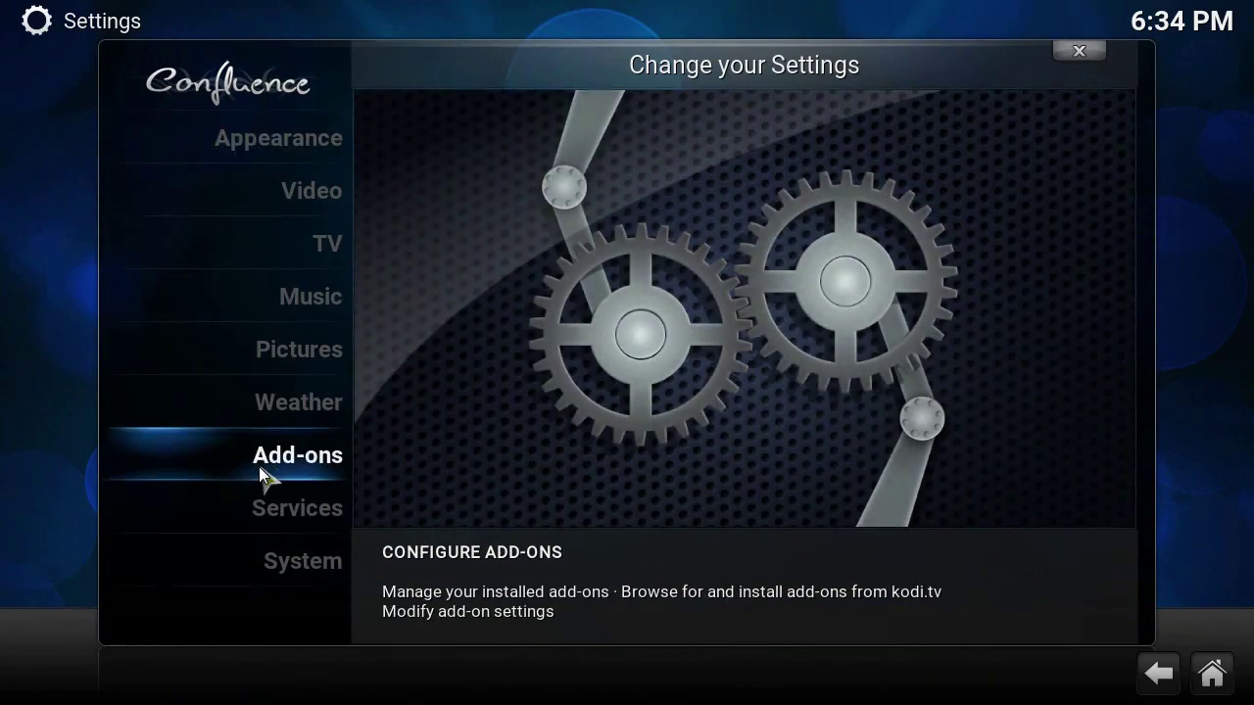
pyautogui.click(259, 466)
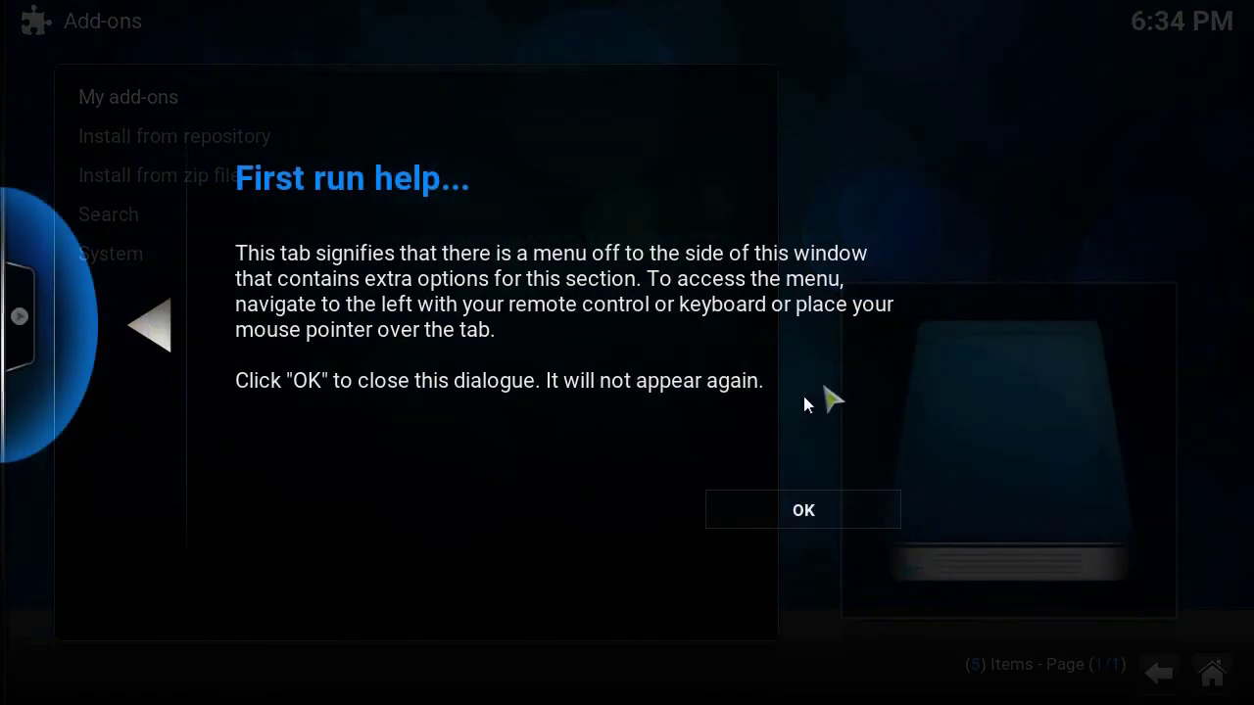
pyautogui.click(817, 517)
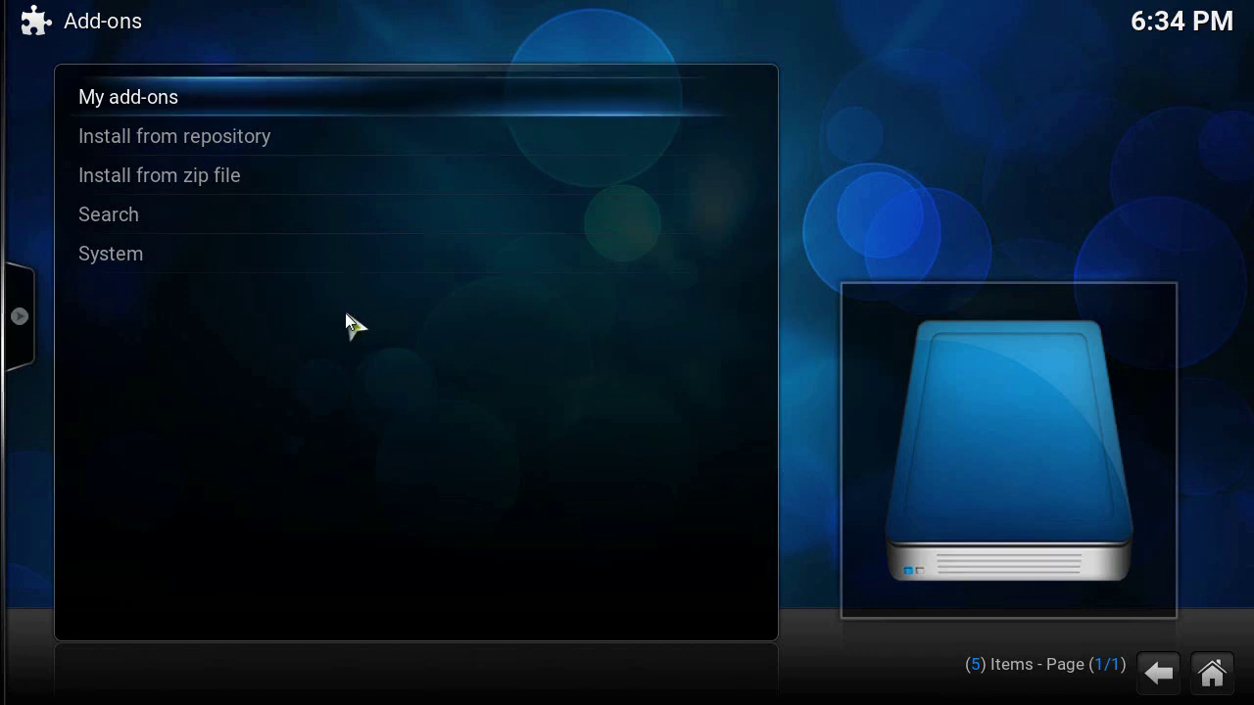
# - Install plugin.program.addoninstaller-1.2.5 (2).zip from C:\Kodi using Install from zip file
pyautogui.click(221, 170)
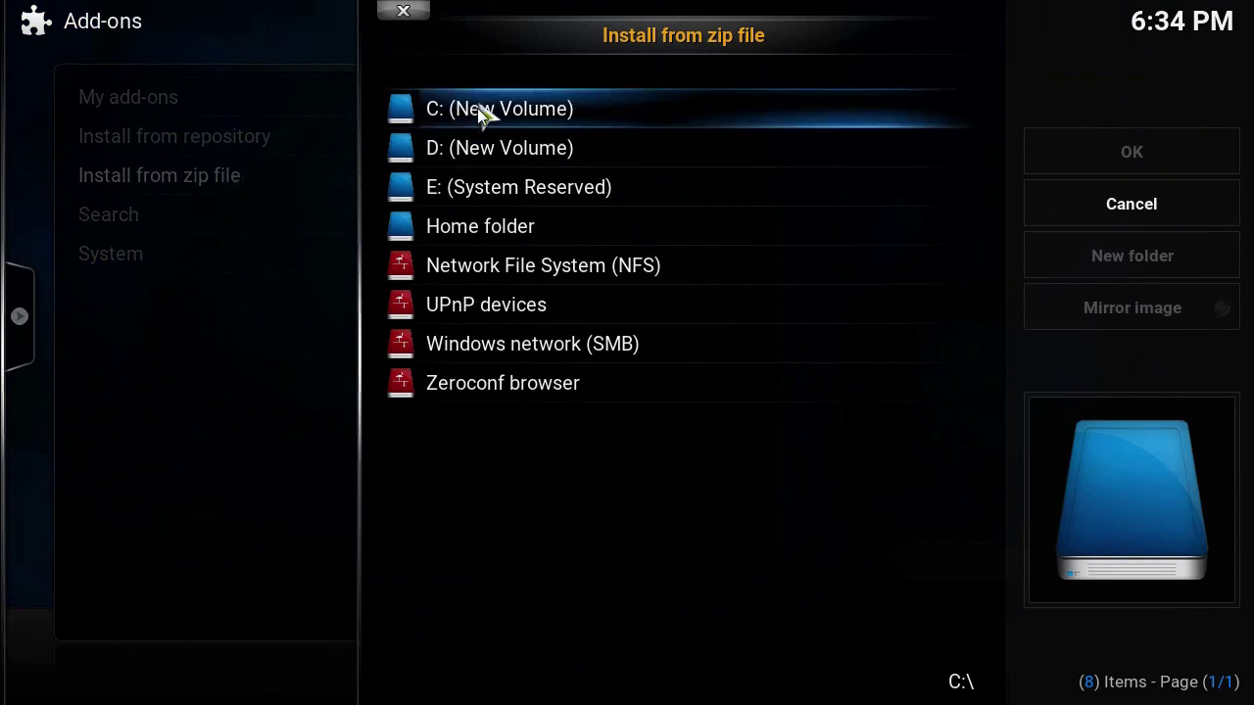
pyautogui.click(550, 101)
pyautogui.scroll(-3, 517, 372)
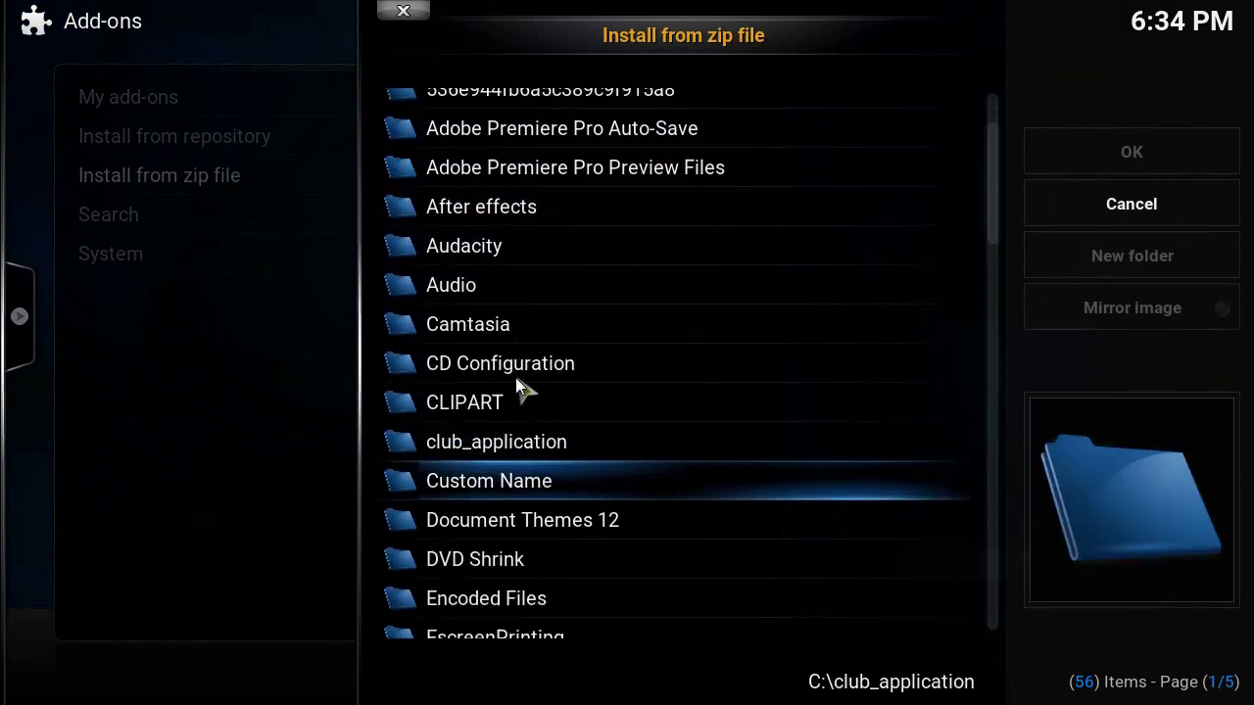
pyautogui.scroll(-7, 516, 379)
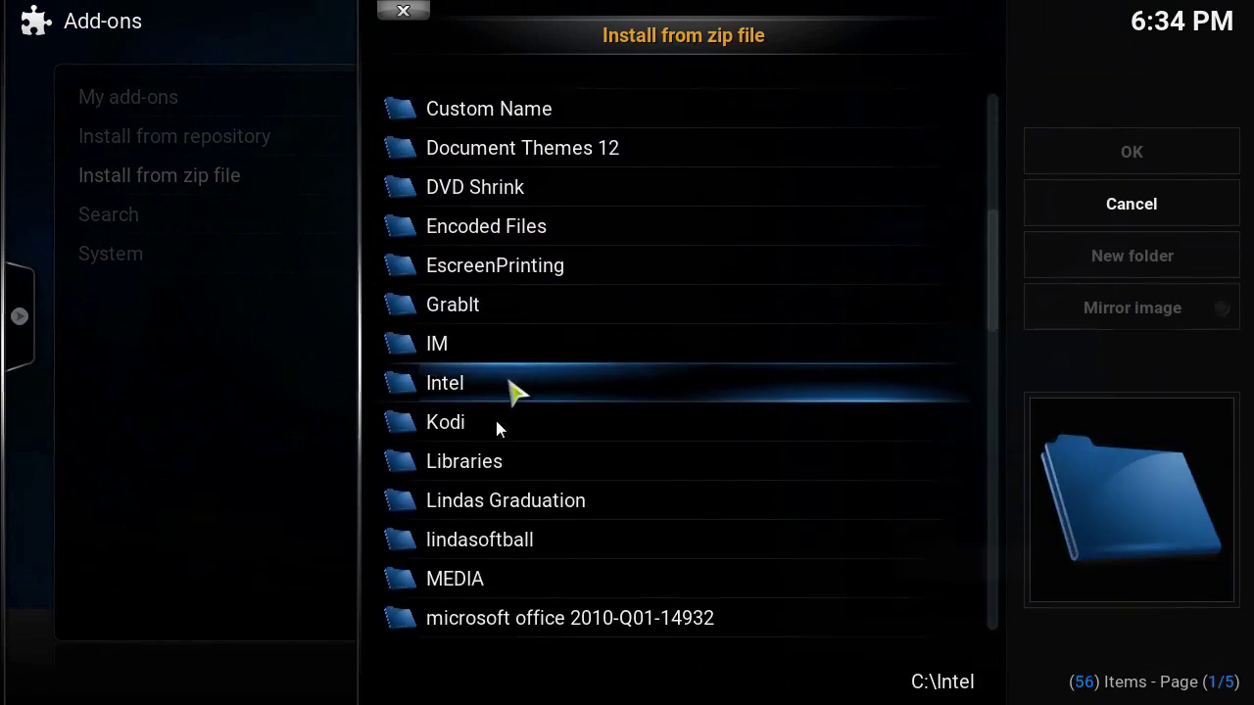
pyautogui.click(470, 419)
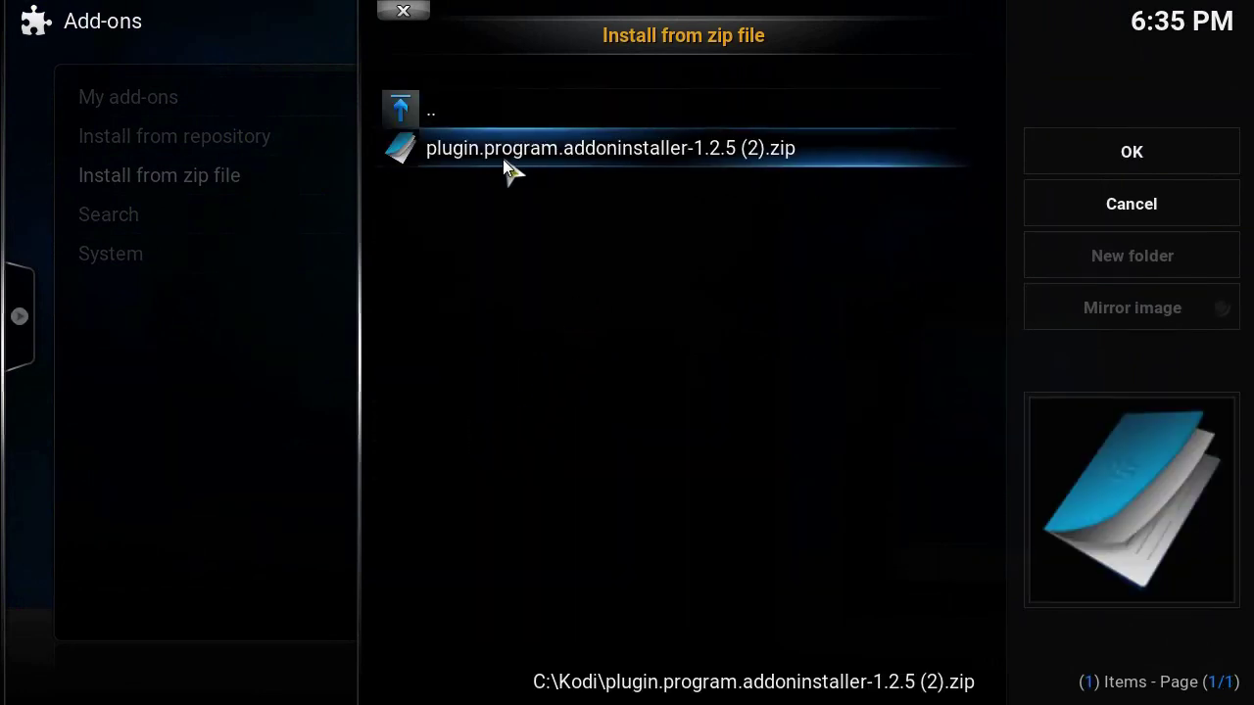
pyautogui.click(607, 148)
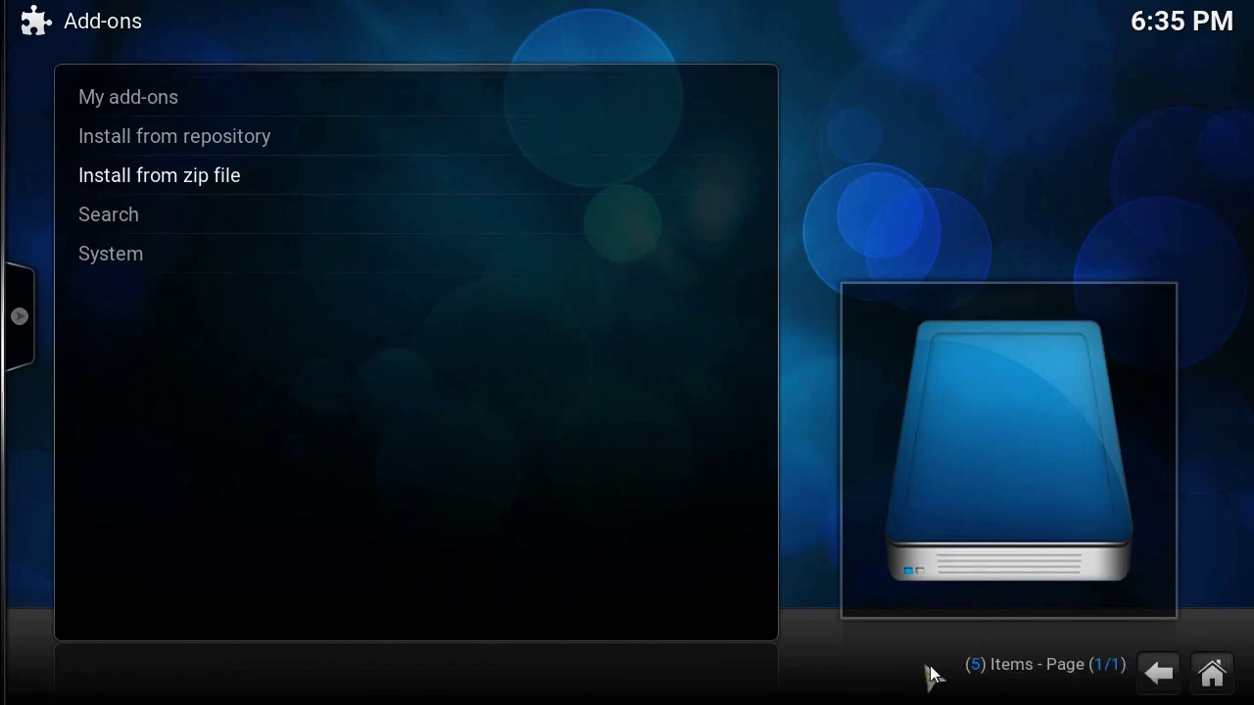
# - From Home, launch Addon Installer from Program add-ons and open Featured Addons > Genesis
pyautogui.click(1211, 676)
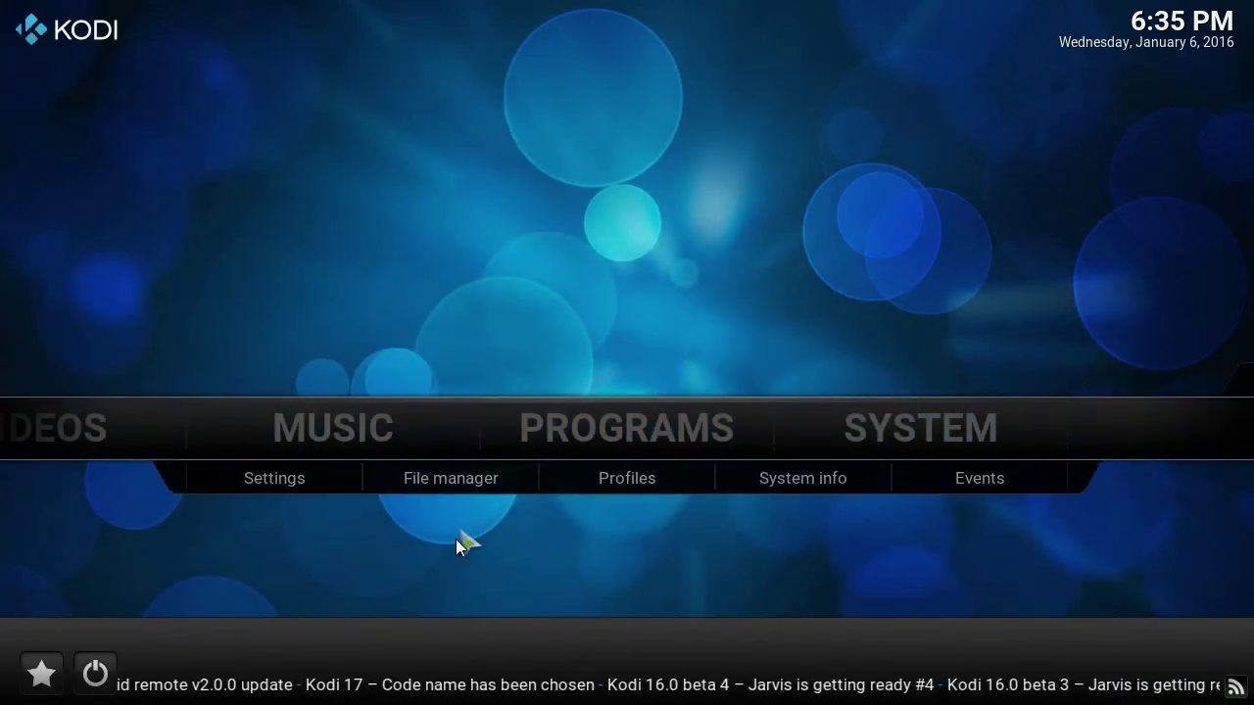
pyautogui.click(95, 674)
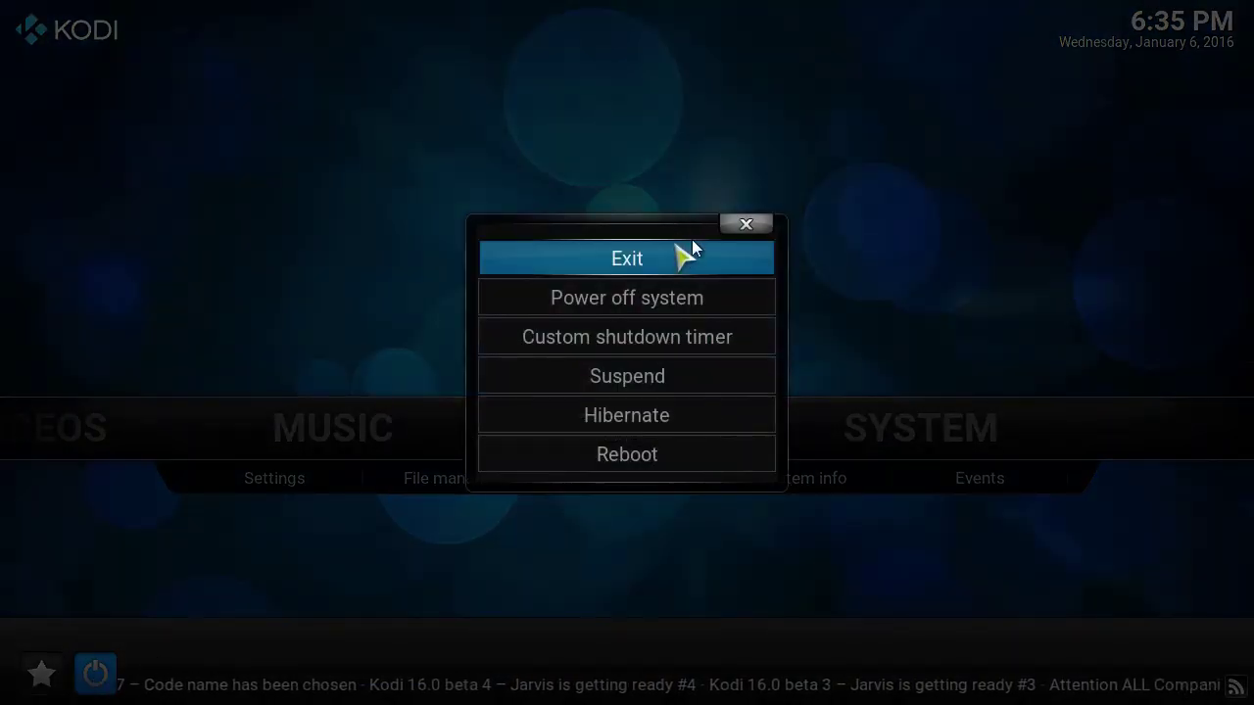
pyautogui.click(746, 225)
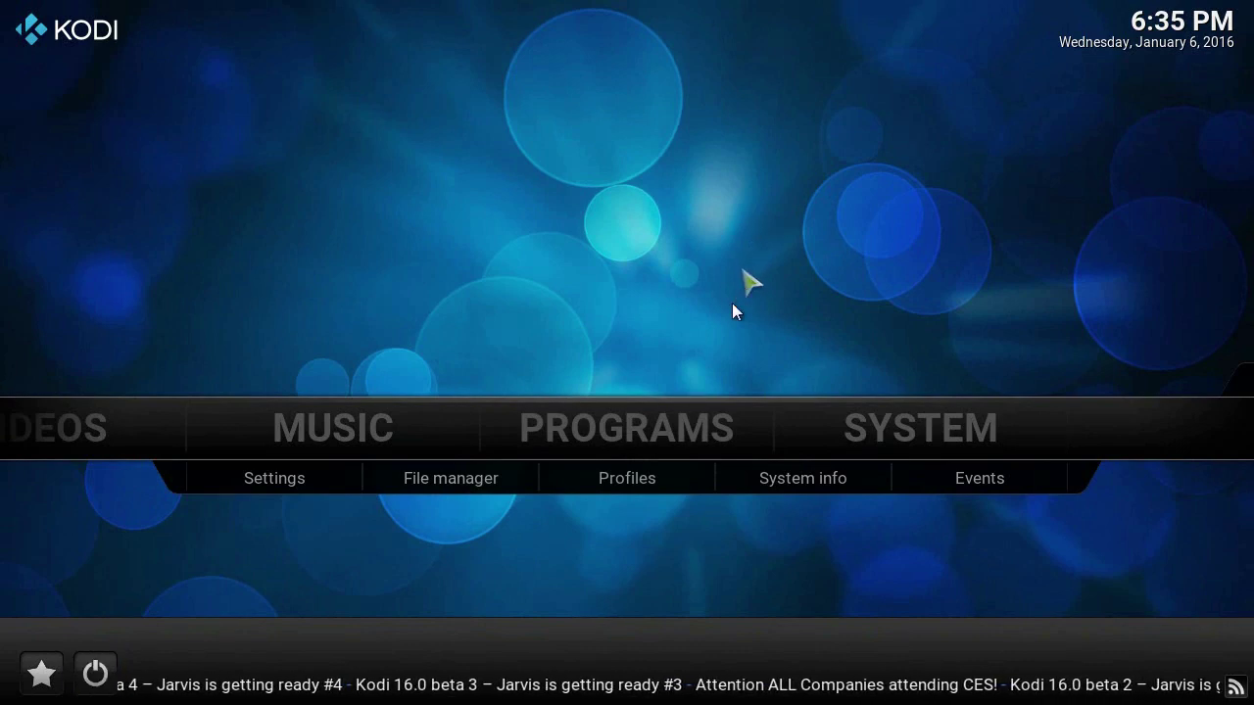
pyautogui.click(682, 434)
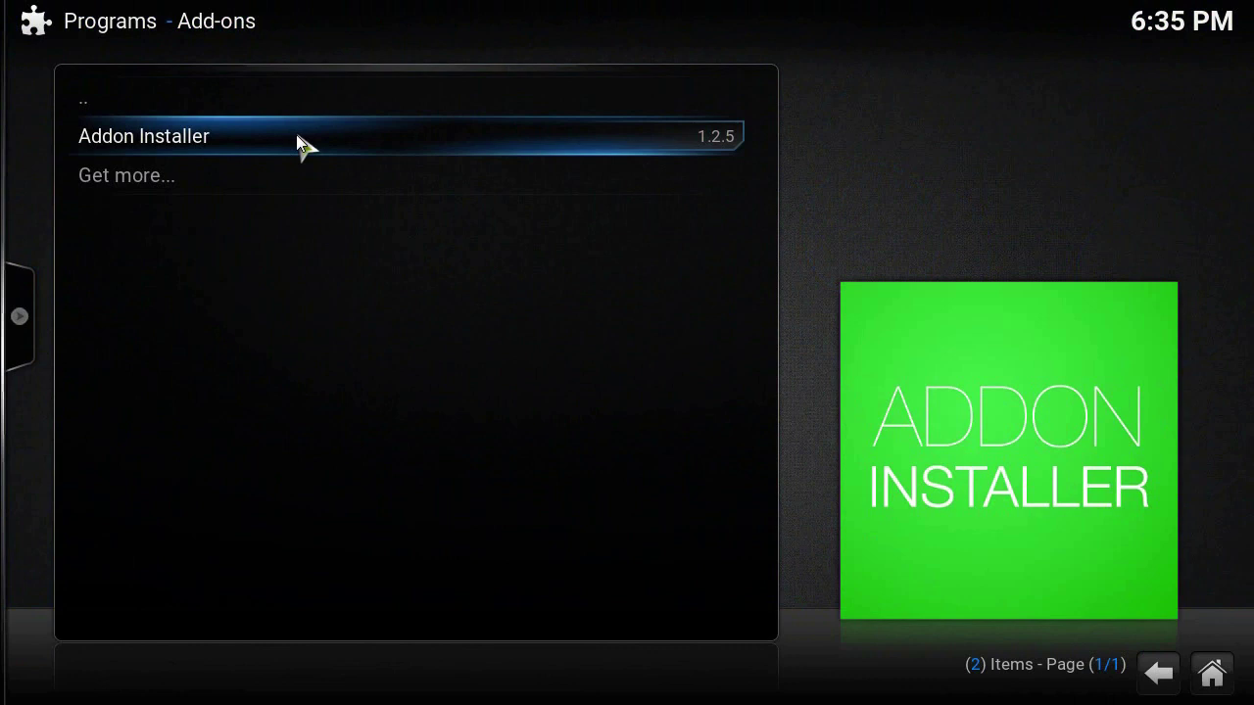
pyautogui.click(297, 136)
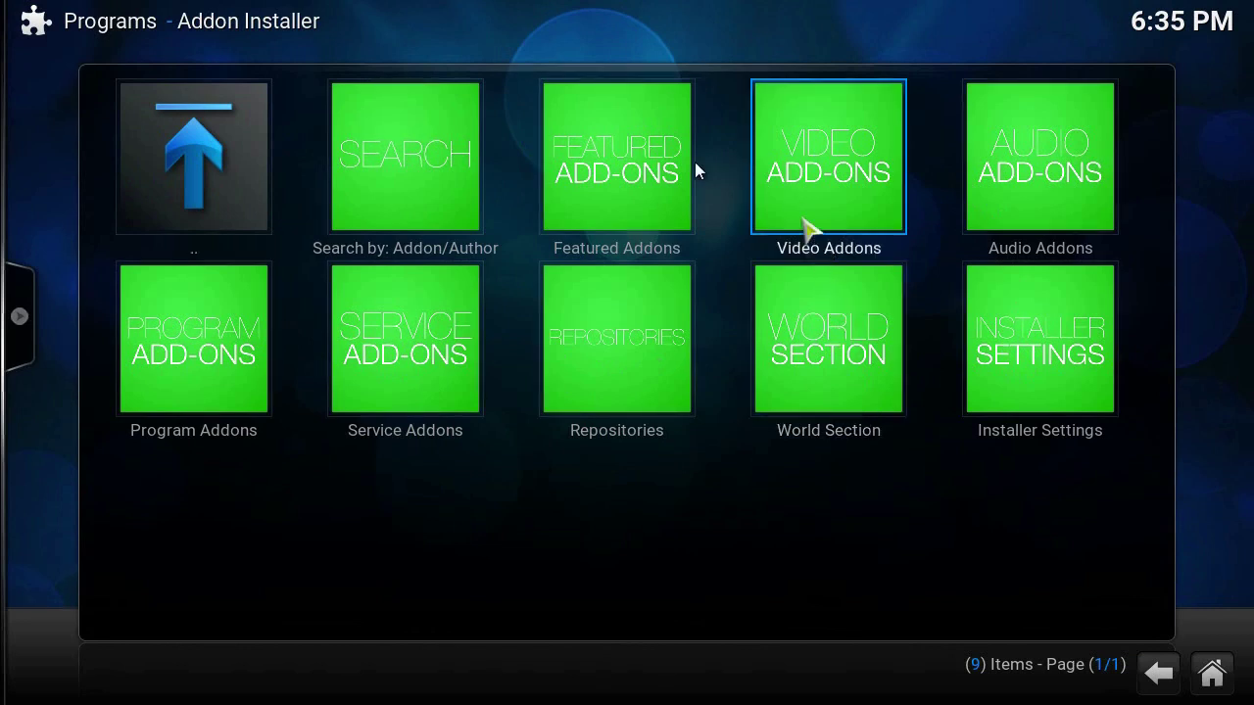
pyautogui.click(630, 156)
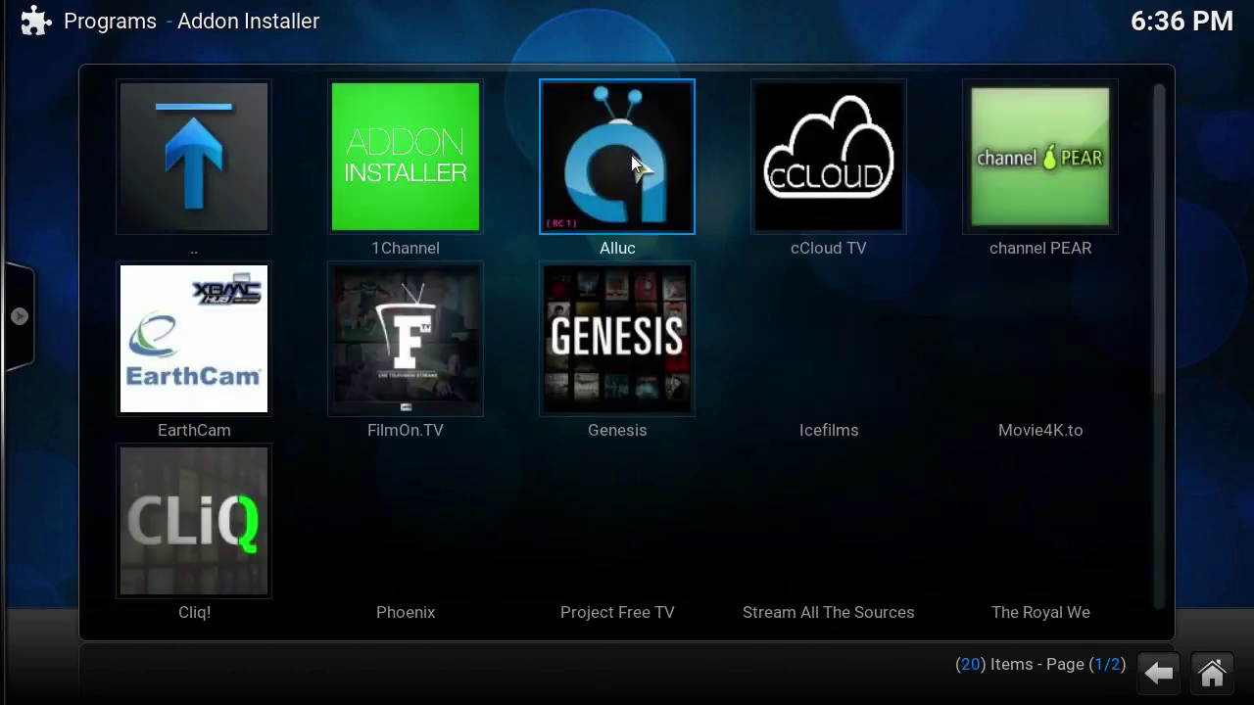
pyautogui.click(624, 380)
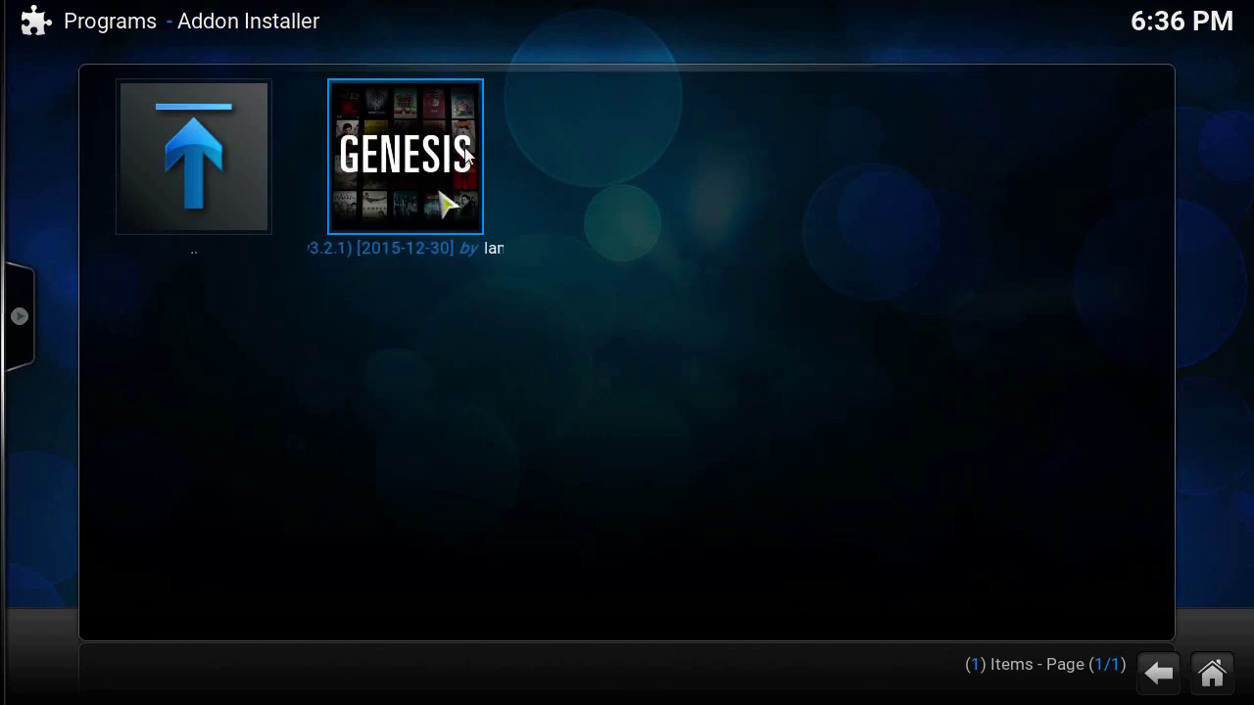
# - Install Genesis v3.2.1 with its repository, acknowledge the success message, and return Home
pyautogui.click(409, 160)
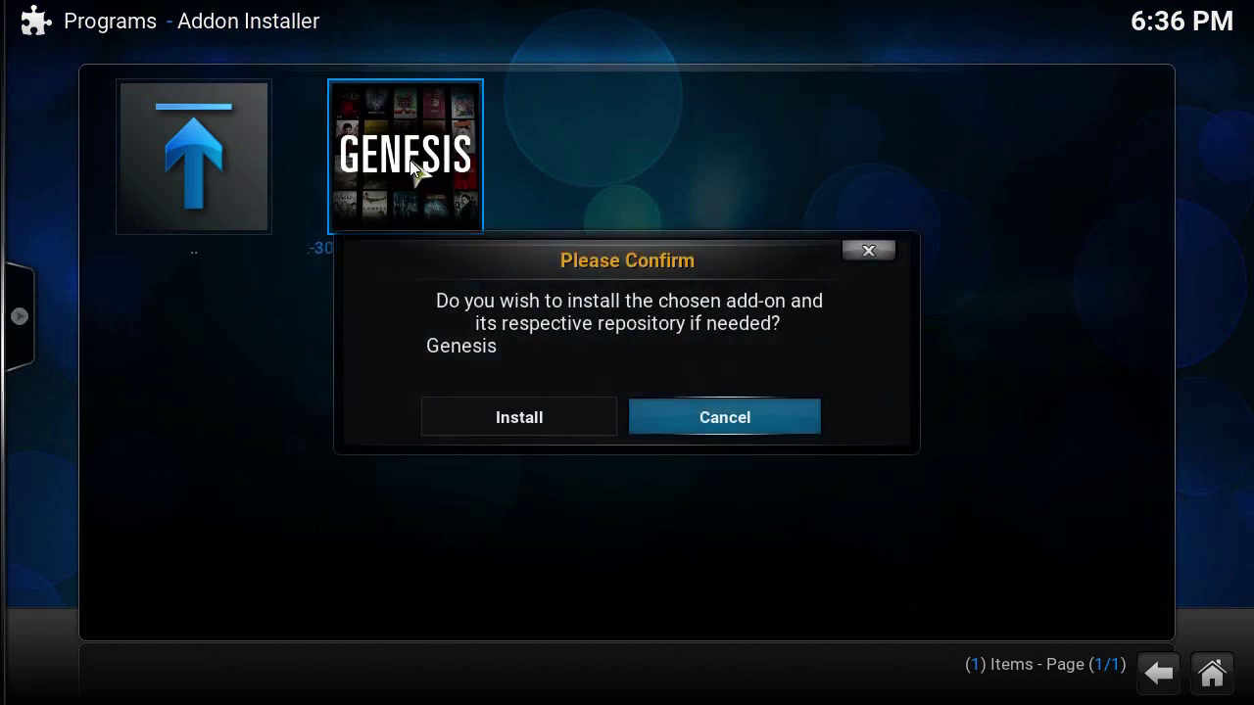
pyautogui.click(518, 431)
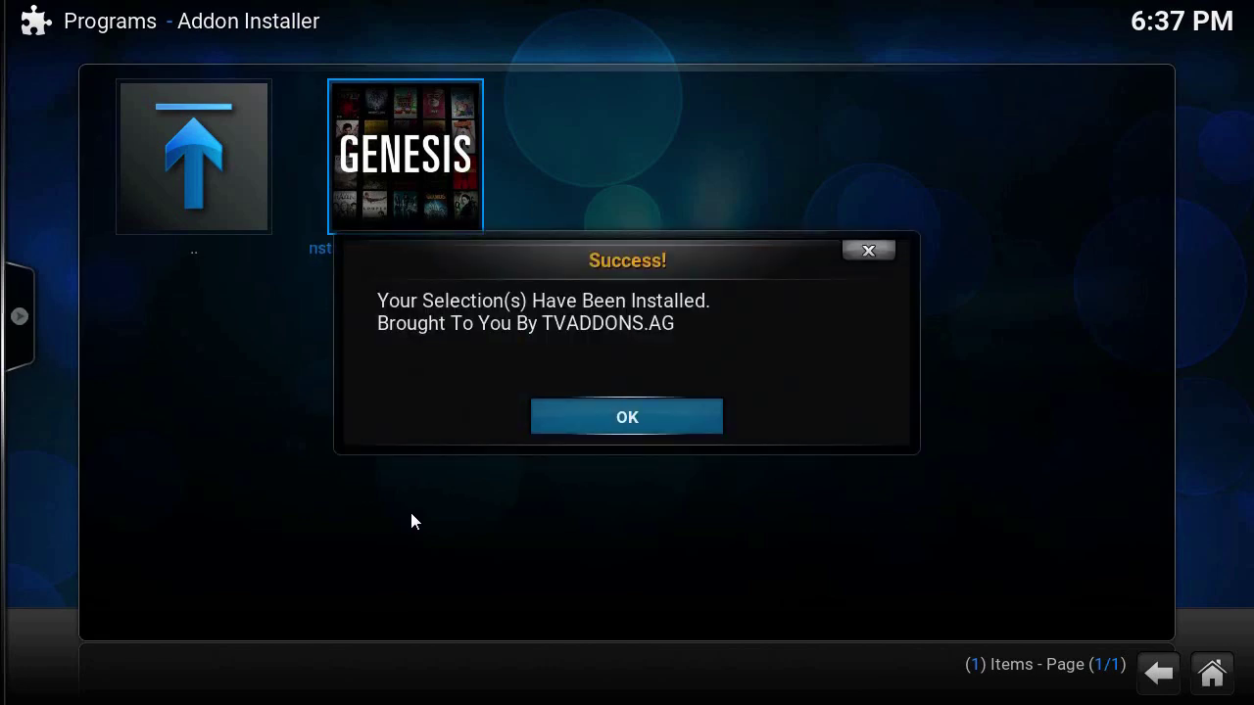
pyautogui.click(627, 415)
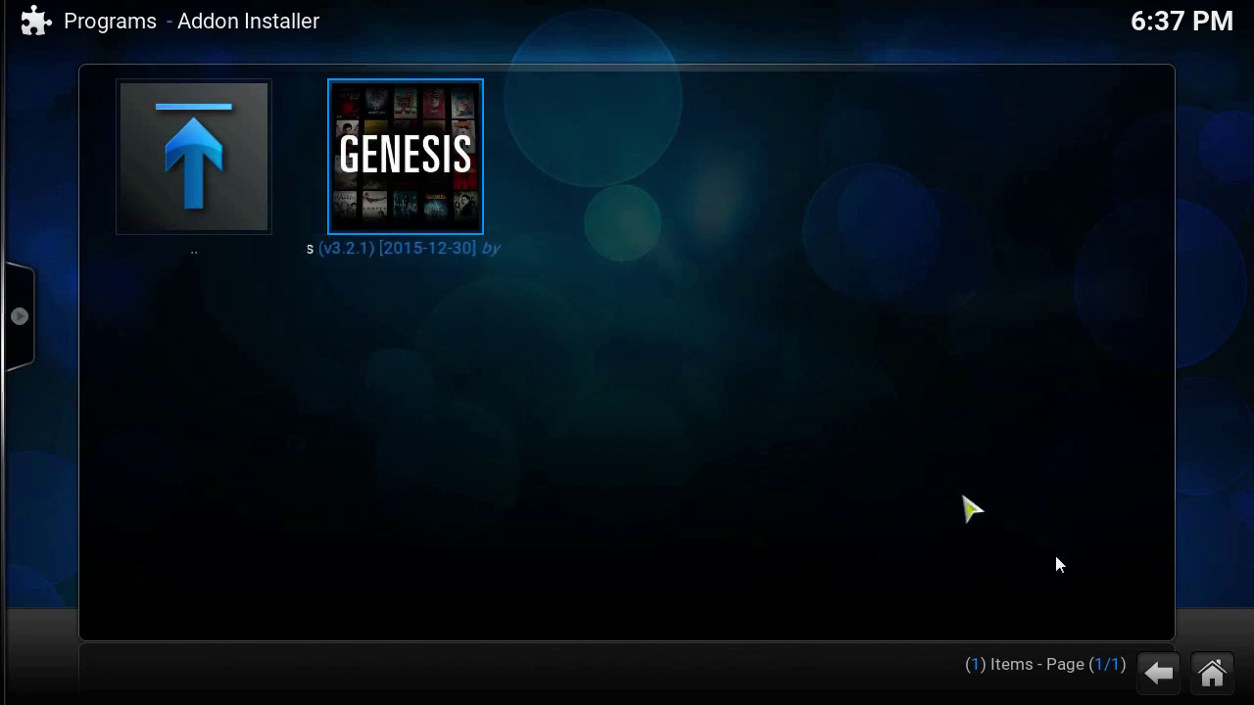
pyautogui.click(1211, 674)
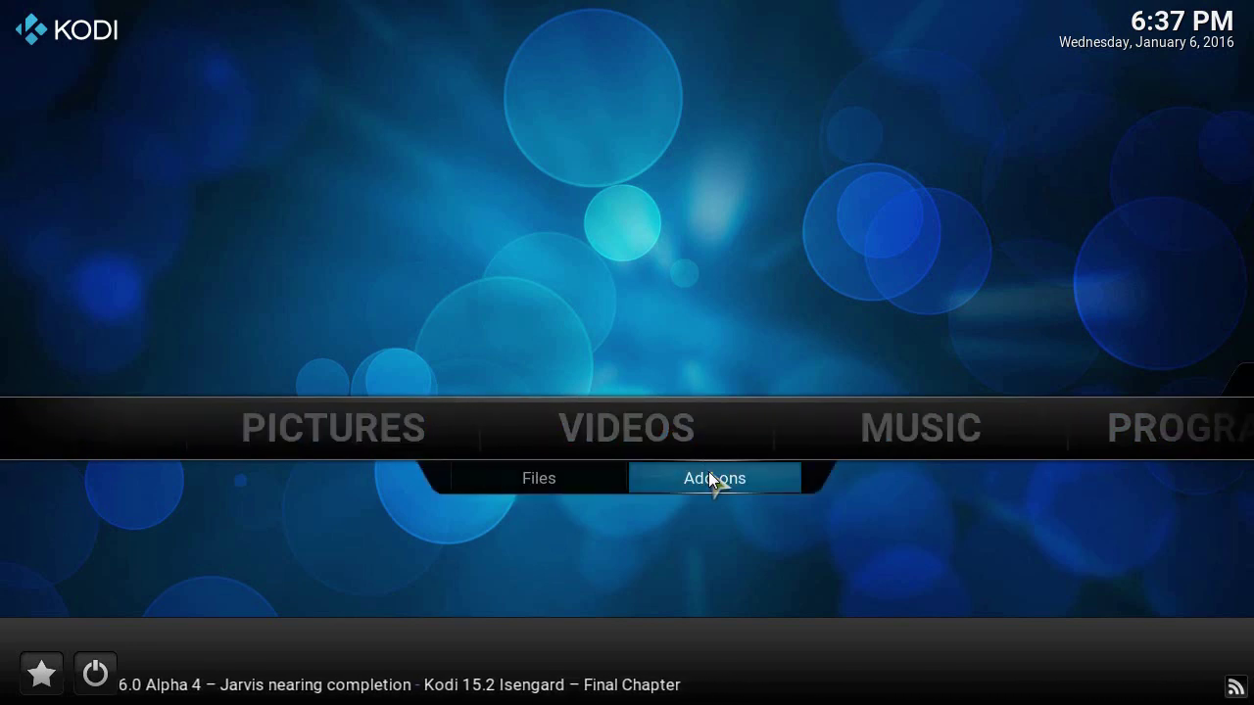
# - Switch Video Add-ons to Thumbnail view and launch Genesis
pyautogui.click(708, 471)
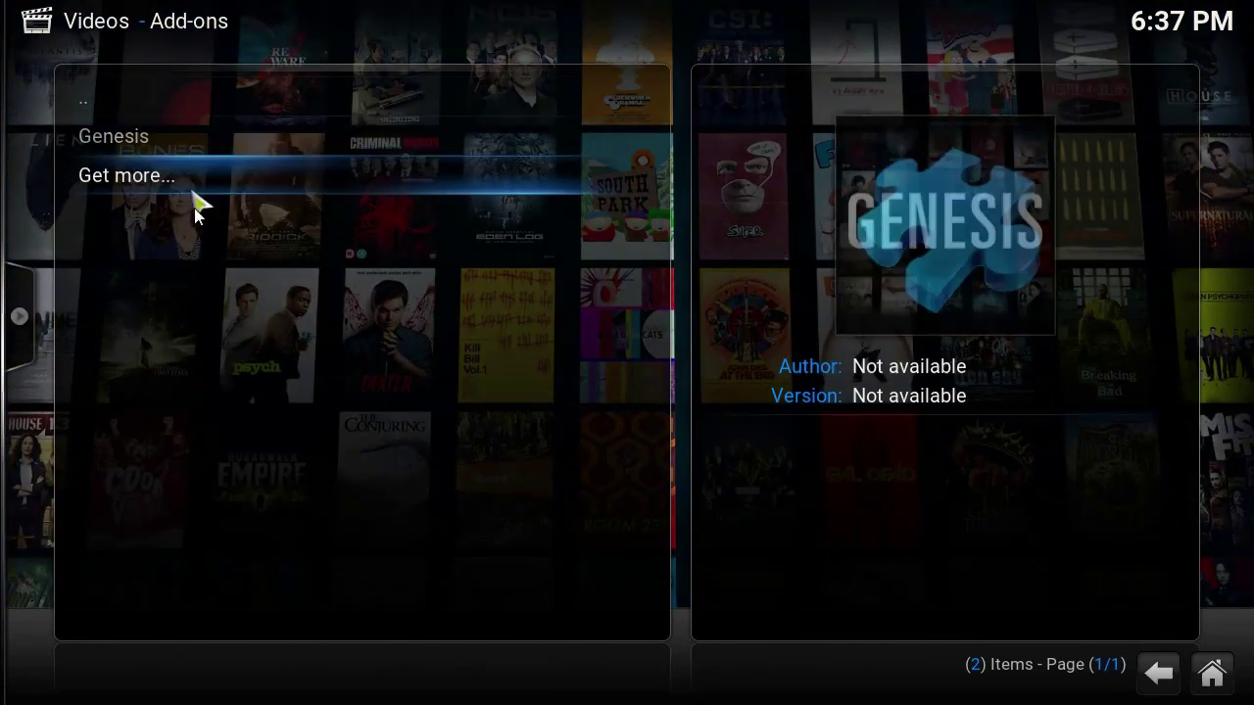
pyautogui.moveTo(10, 323)
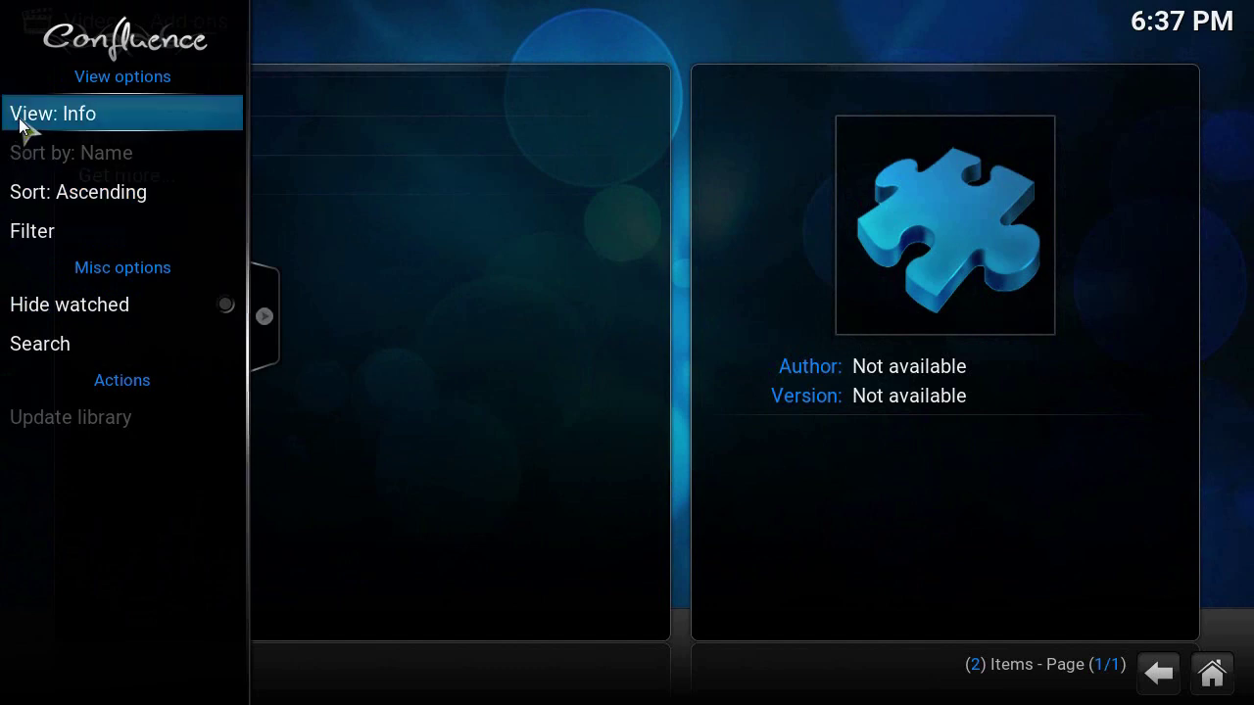
pyautogui.click(22, 122)
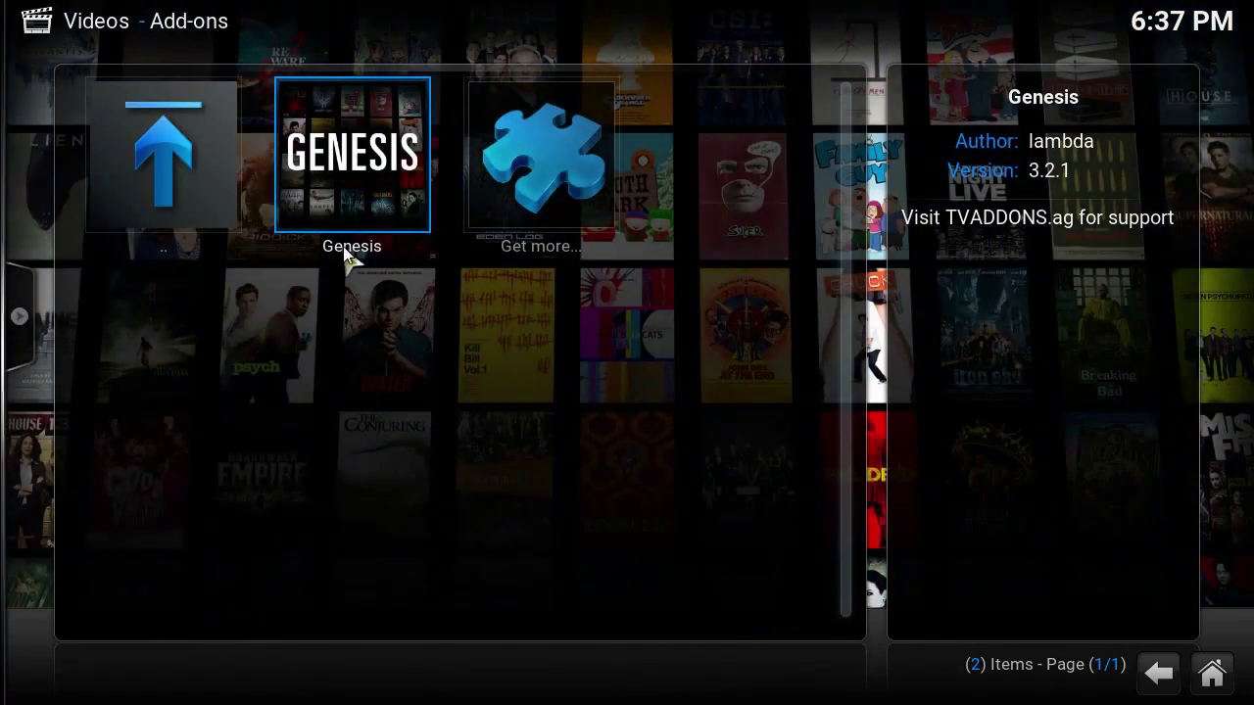
pyautogui.click(360, 162)
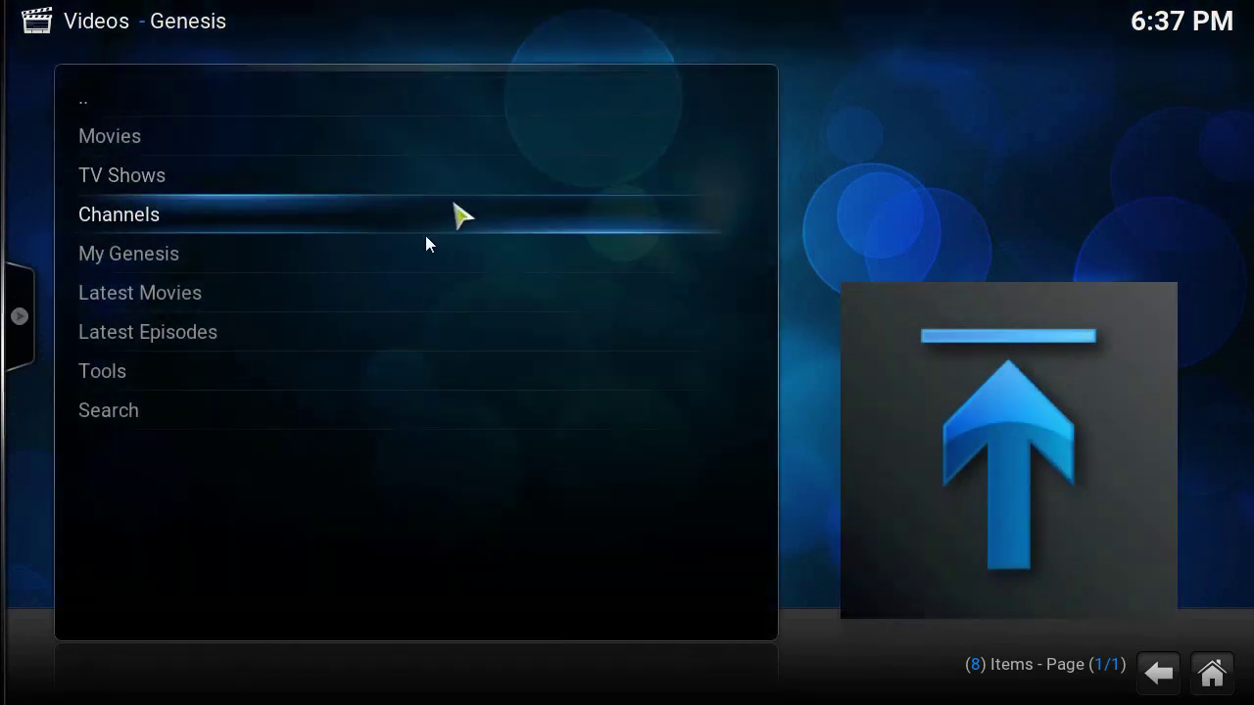
# - Show the Genesis menu and its Movies categories as thumbnail tiles
pyautogui.moveTo(8, 362)
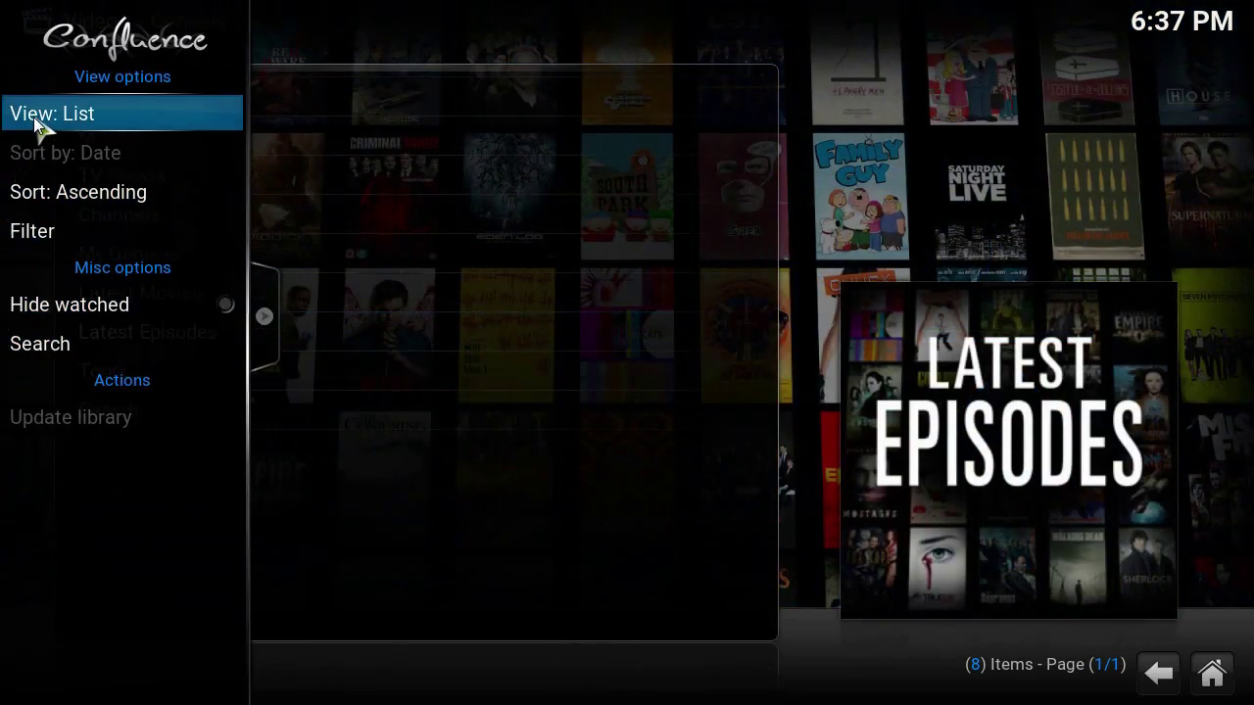
pyautogui.click(33, 116)
pyautogui.click(33, 117)
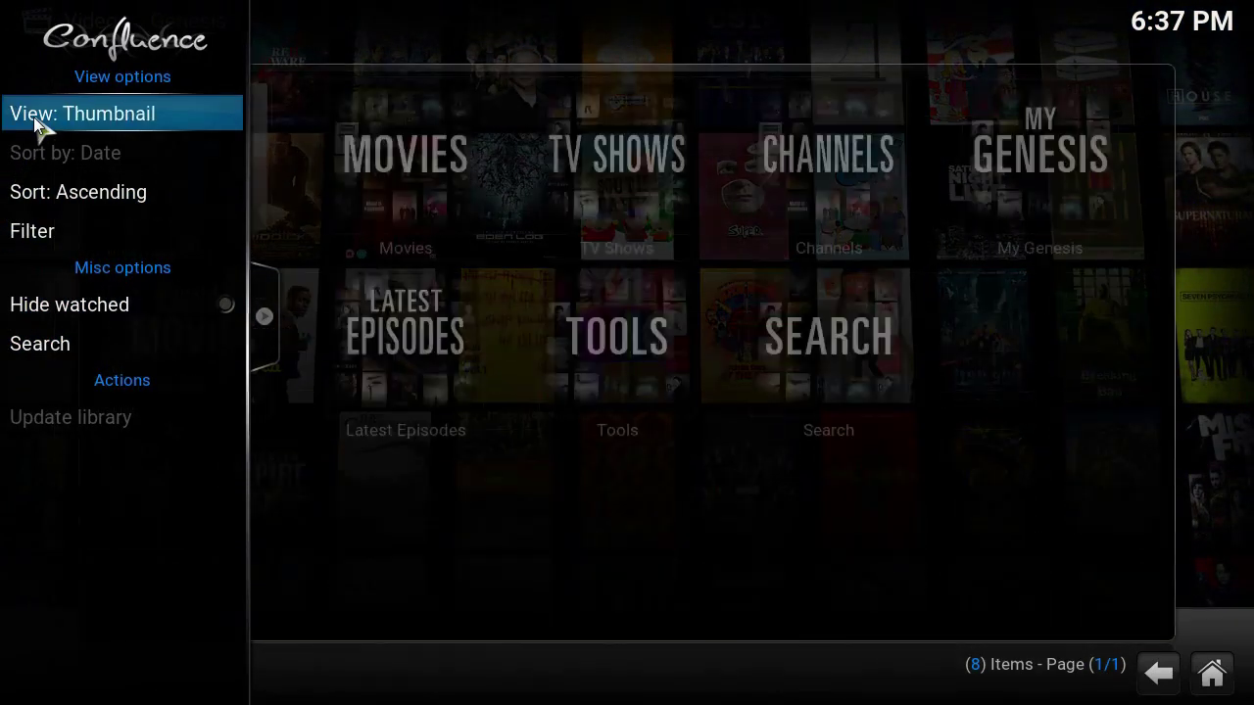
pyautogui.click(418, 187)
pyautogui.moveTo(4, 255)
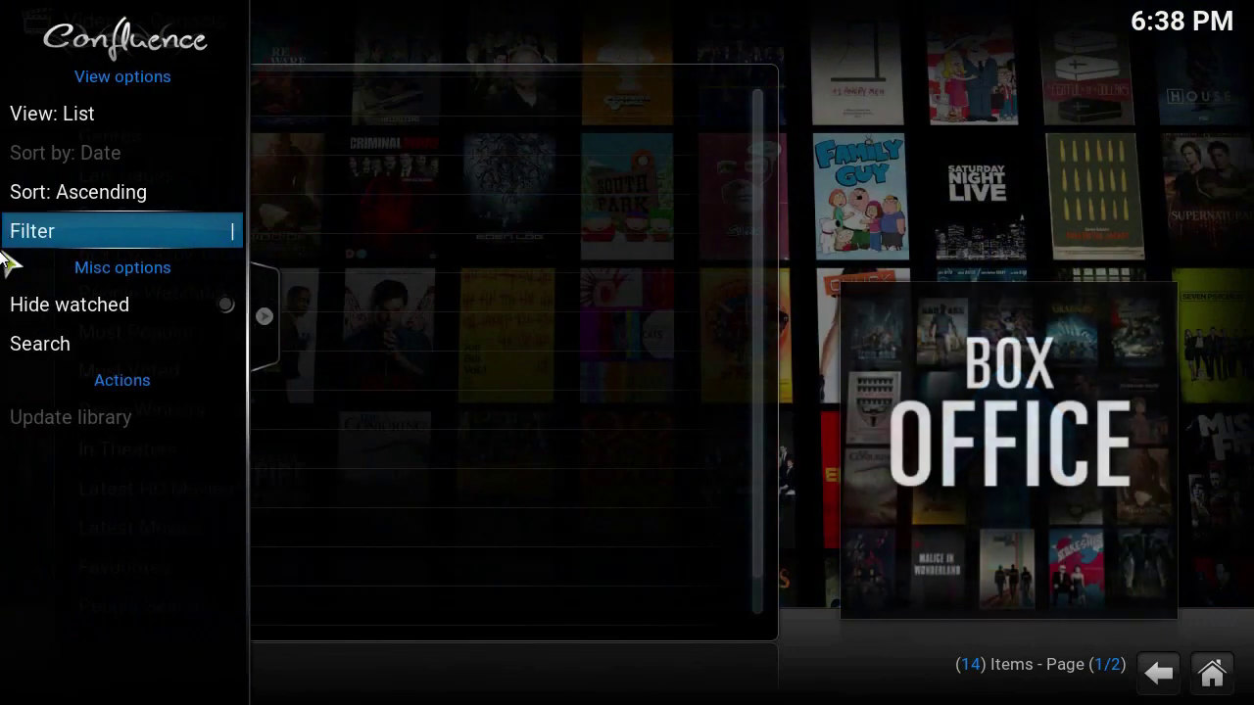
pyautogui.click(19, 126)
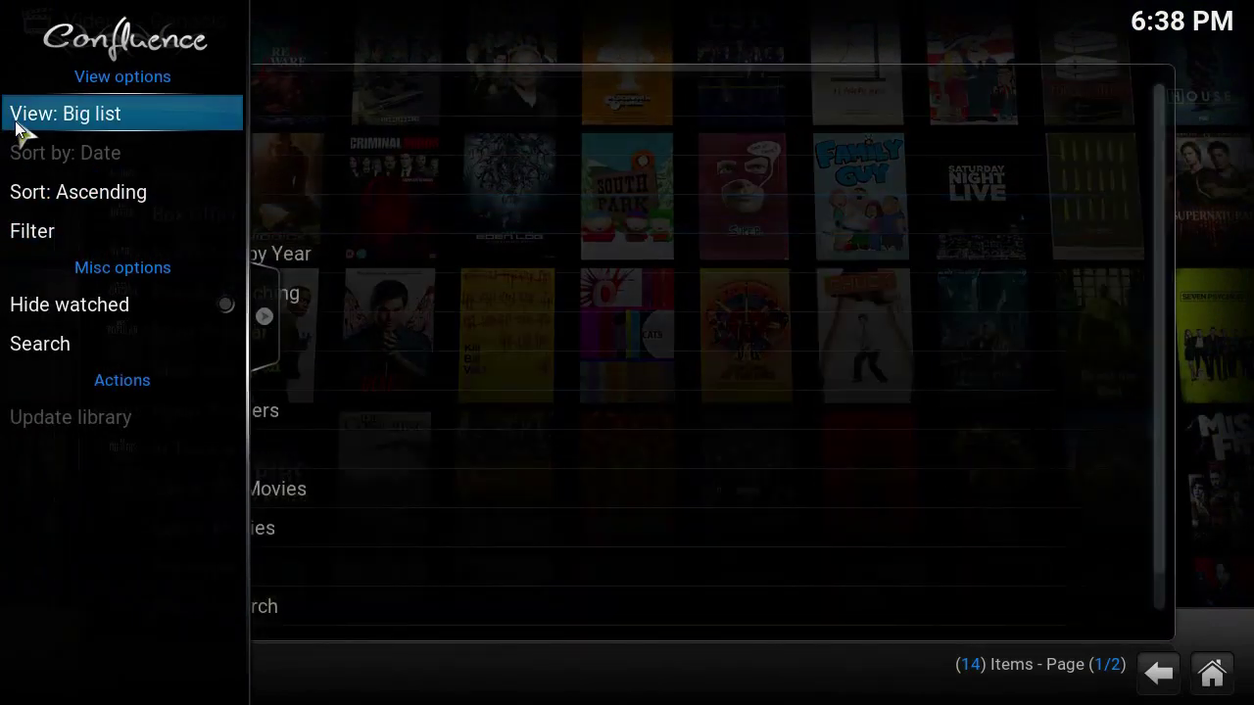
pyautogui.click(18, 127)
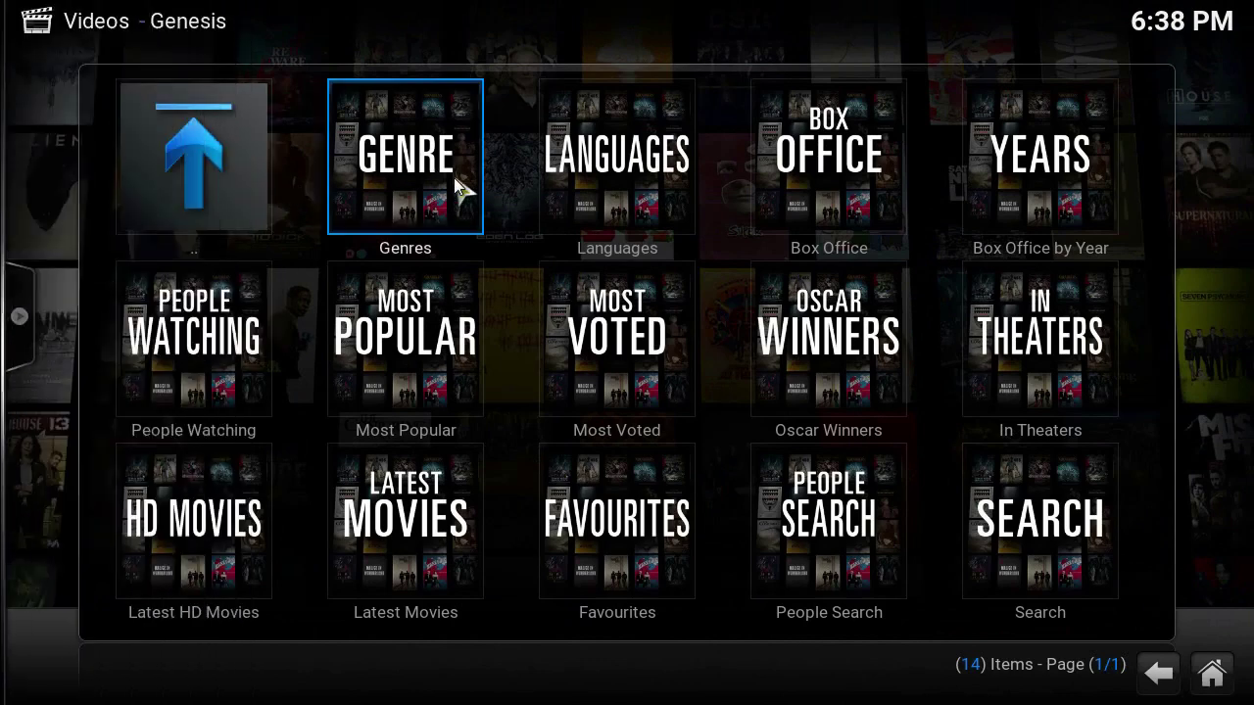
# - Open In Theaters and load the PRIMEWIRE sources for The Revenant (2015)
pyautogui.click(1049, 314)
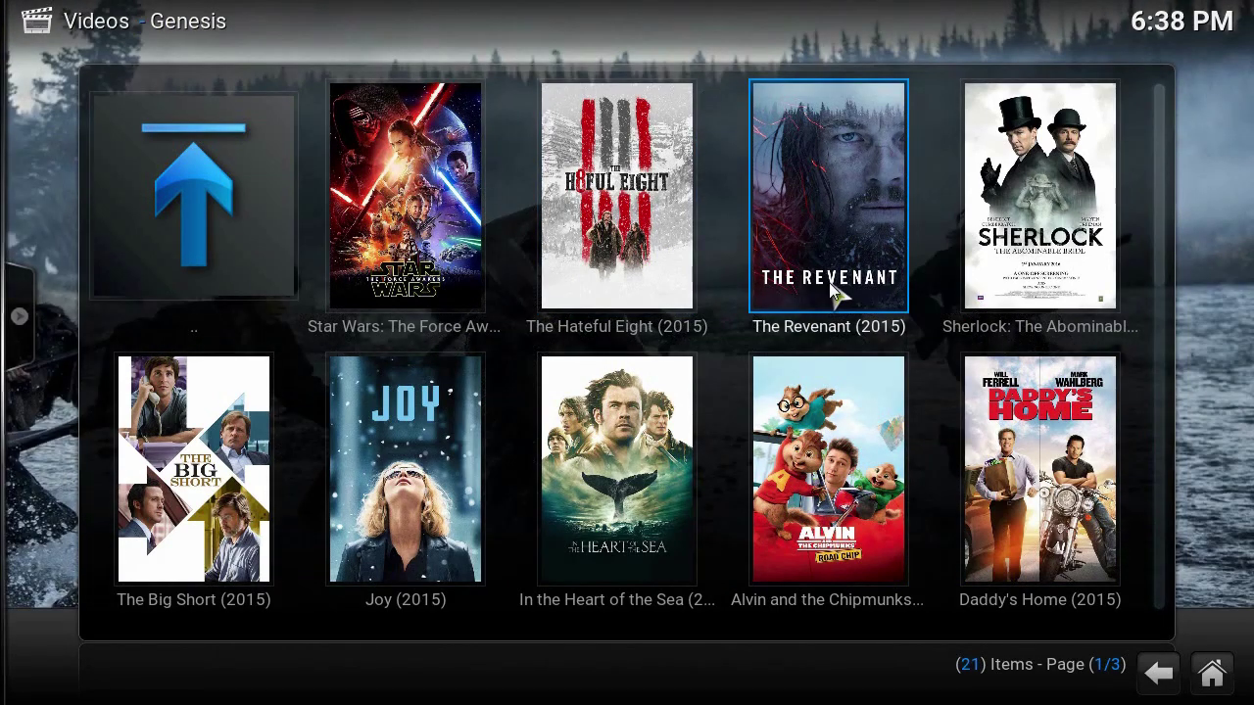
pyautogui.click(848, 211)
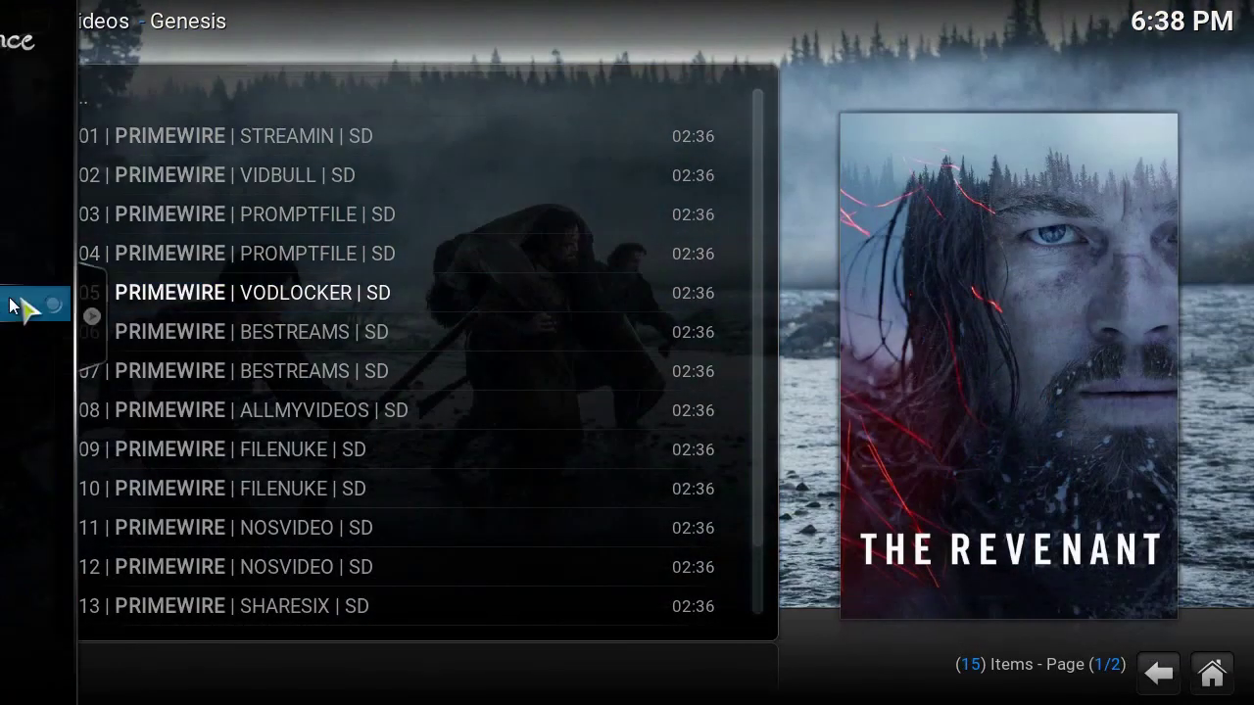
# - Return the sources to List view and play The Revenant from 02 | PRIMEWIRE | VIDBULL | SD
pyautogui.moveTo(19, 312)
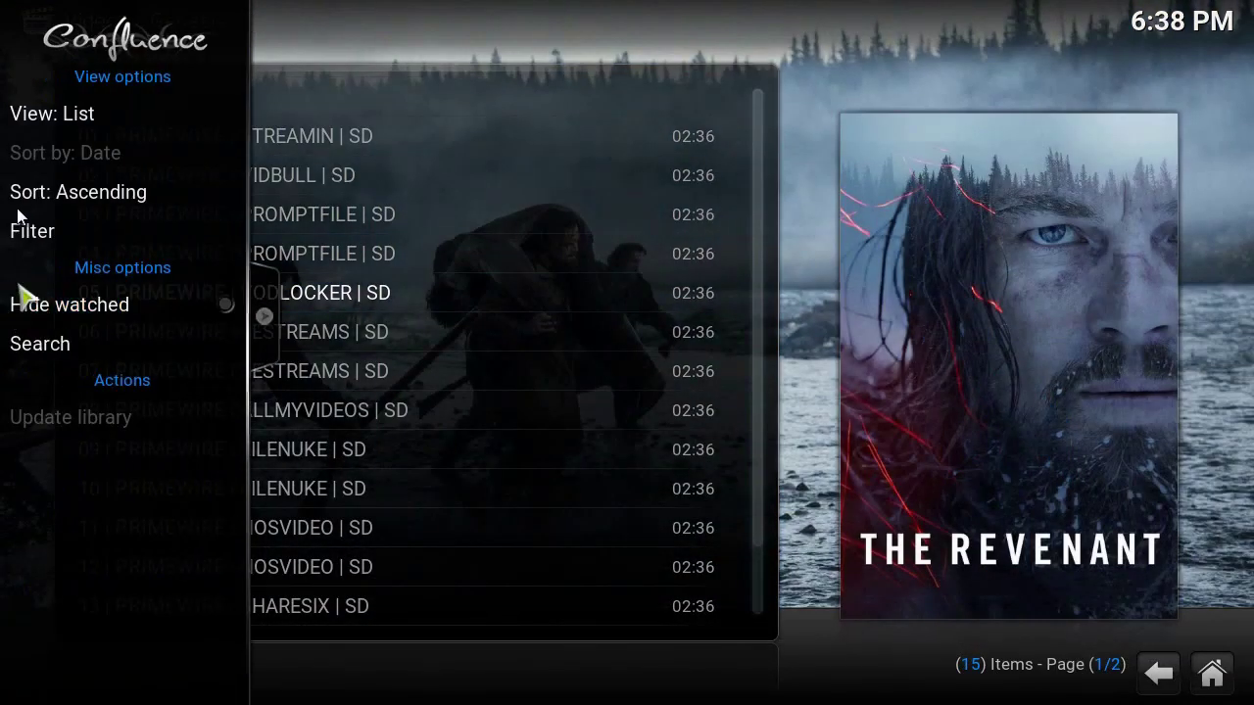
pyautogui.click(7, 116)
pyautogui.click(7, 115)
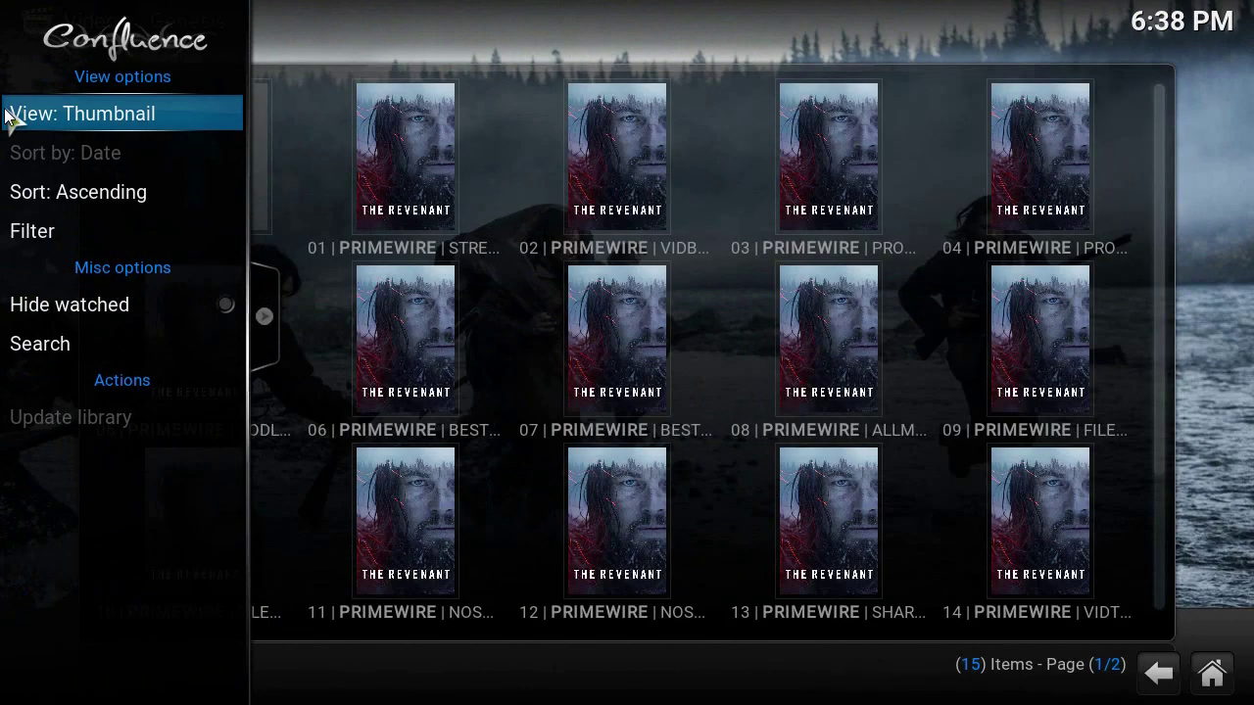
pyautogui.click(7, 115)
pyautogui.click(7, 115)
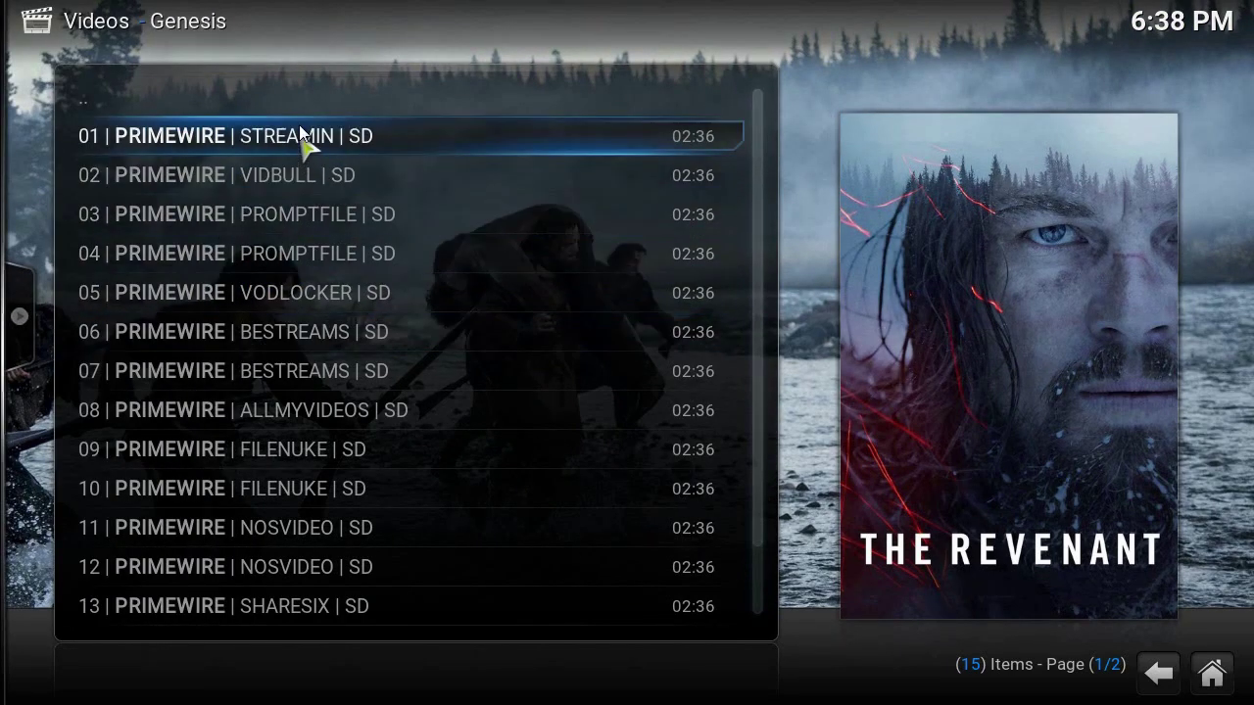
pyautogui.scroll(-2, 333, 226)
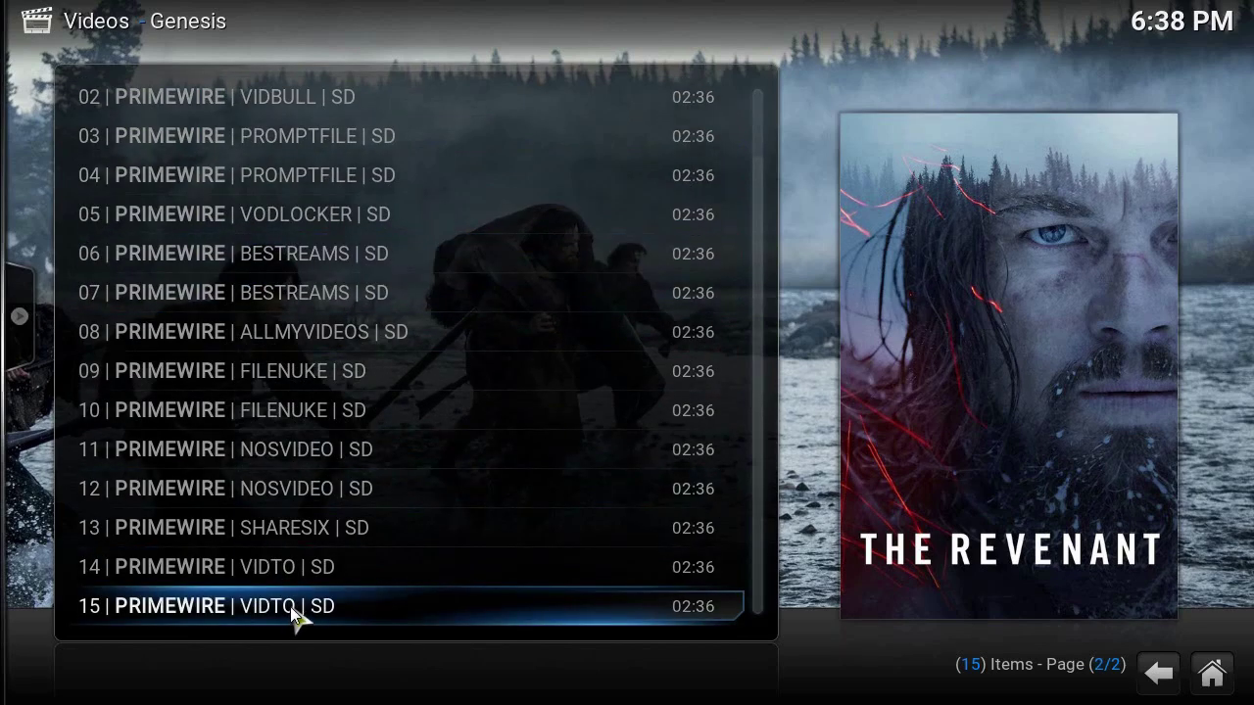
pyautogui.scroll(2, 344, 454)
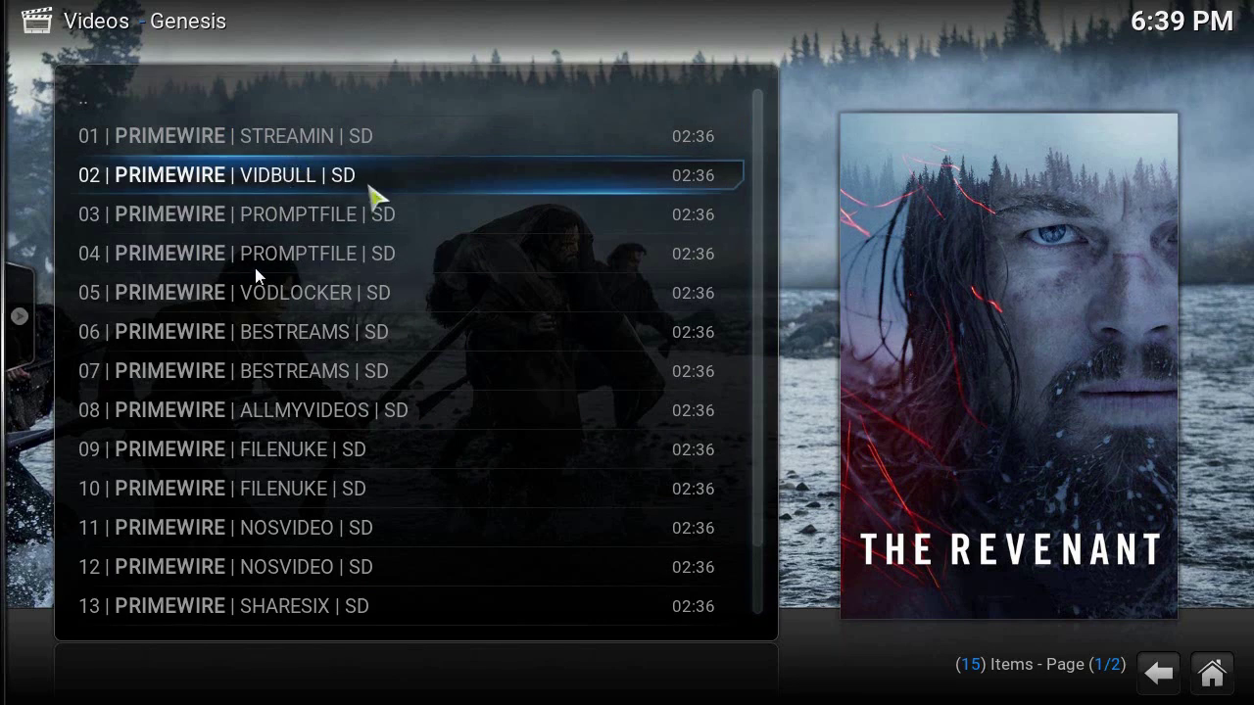
pyautogui.click(370, 195)
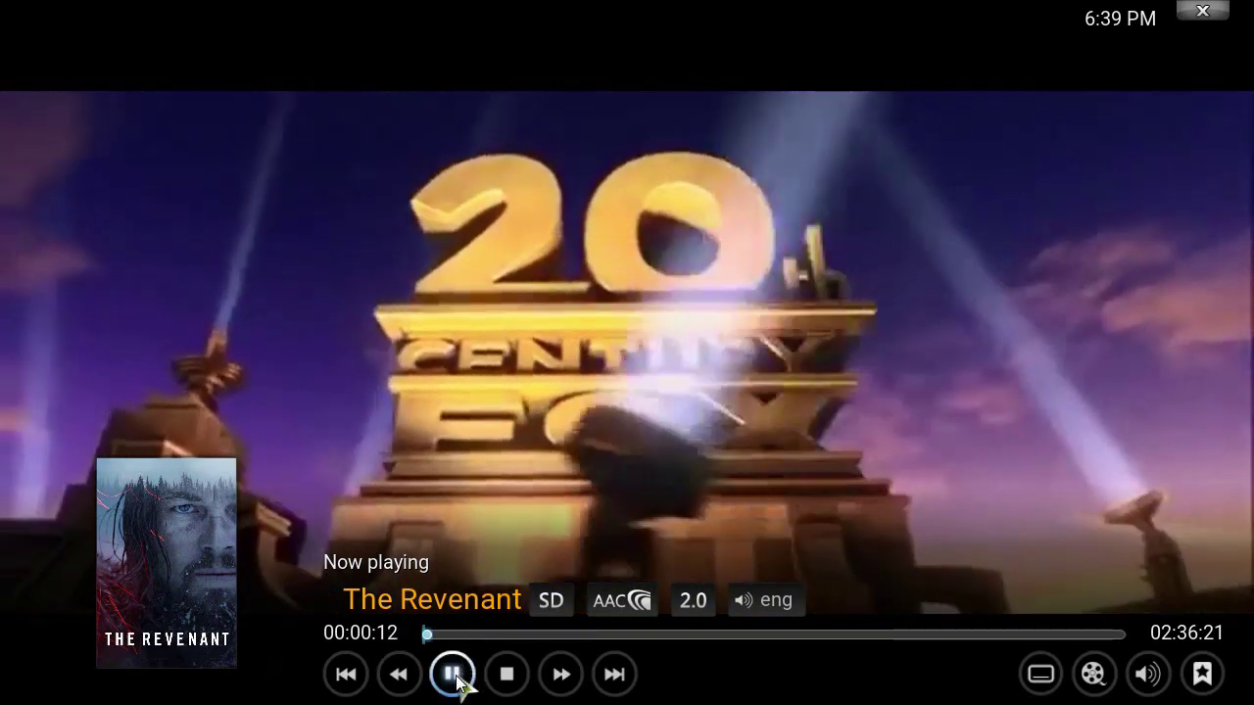
# - Pause The Revenant, resume it, then pause it again at 00:00:15
pyautogui.click(452, 674)
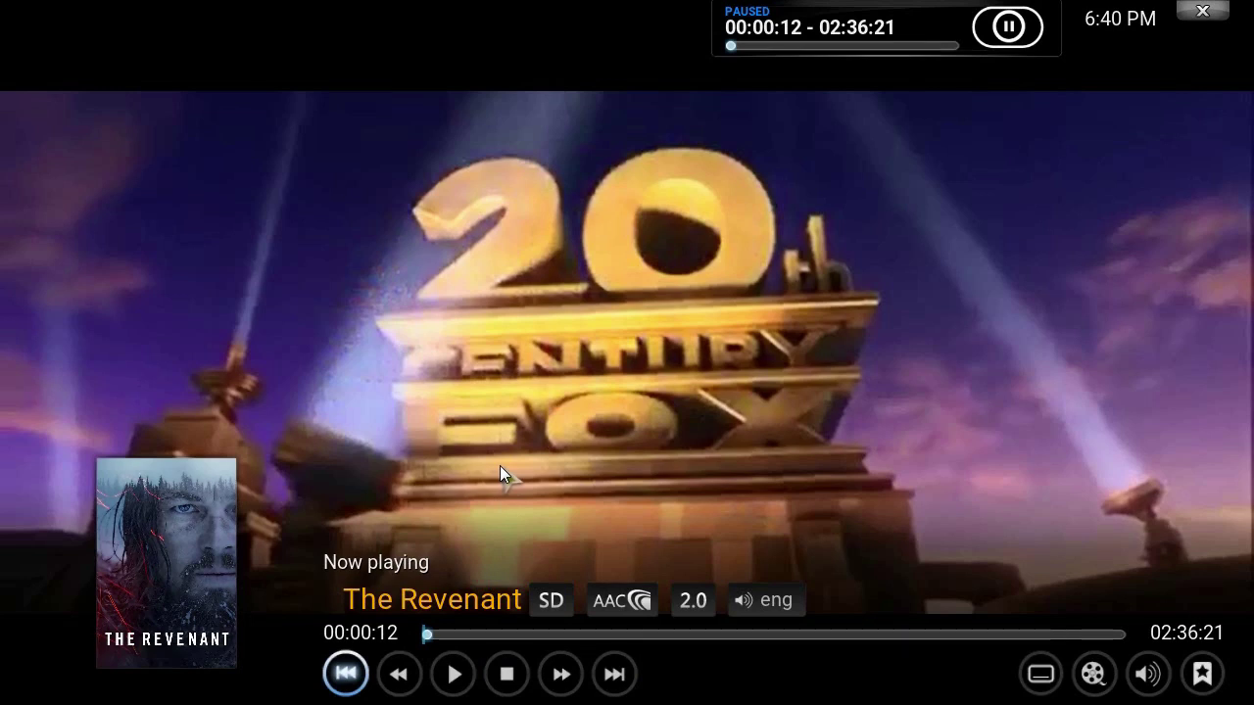
pyautogui.click(455, 680)
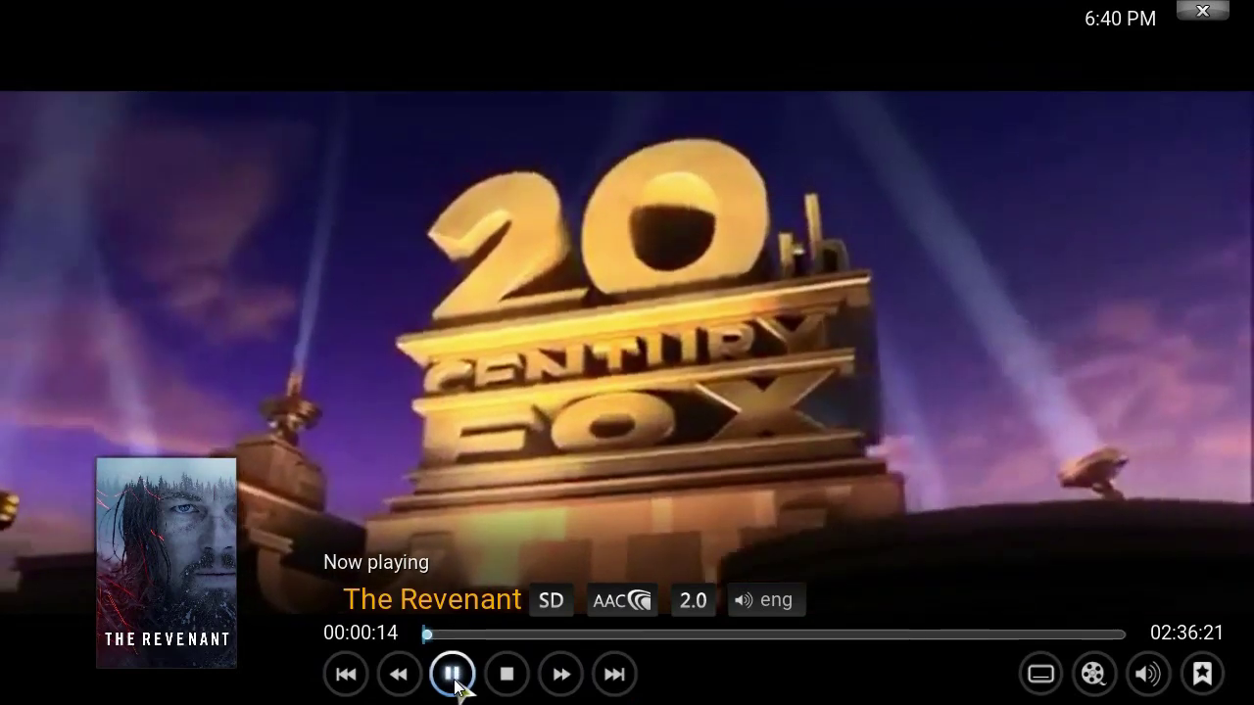
pyautogui.click(454, 683)
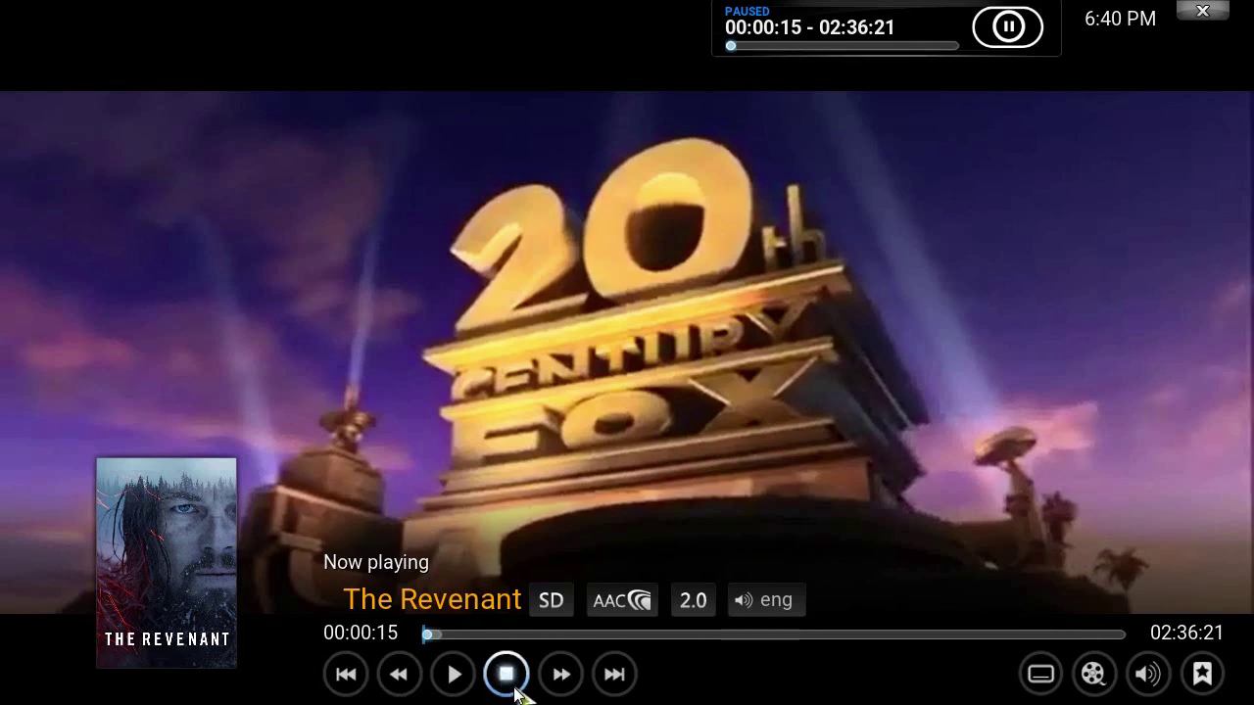
pyautogui.press('Left')
pyautogui.press('Left')
pyautogui.press('Left')
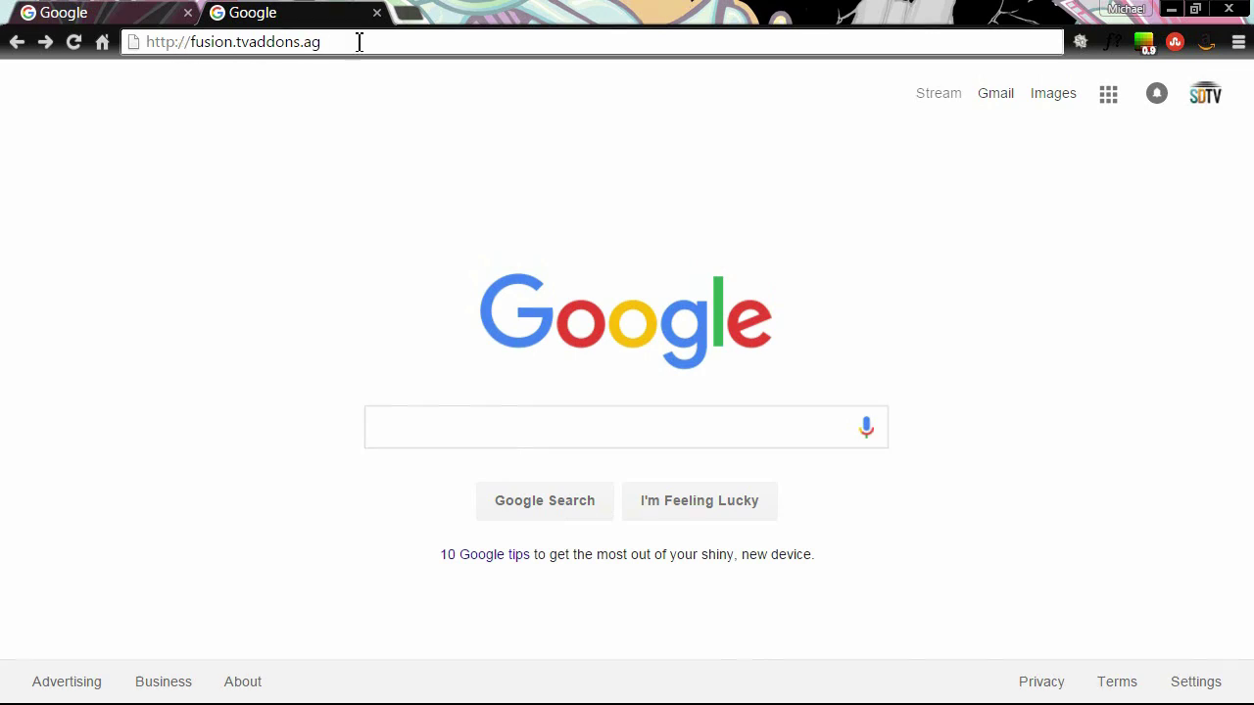
# - Copy the fusion.tvaddons.ag address from Chrome's address bar and minimize the browser
pyautogui.moveTo(360, 45); pyautogui.dragTo(152, 42)
pyautogui.rightClick(153, 42)
pyautogui.click(196, 126)
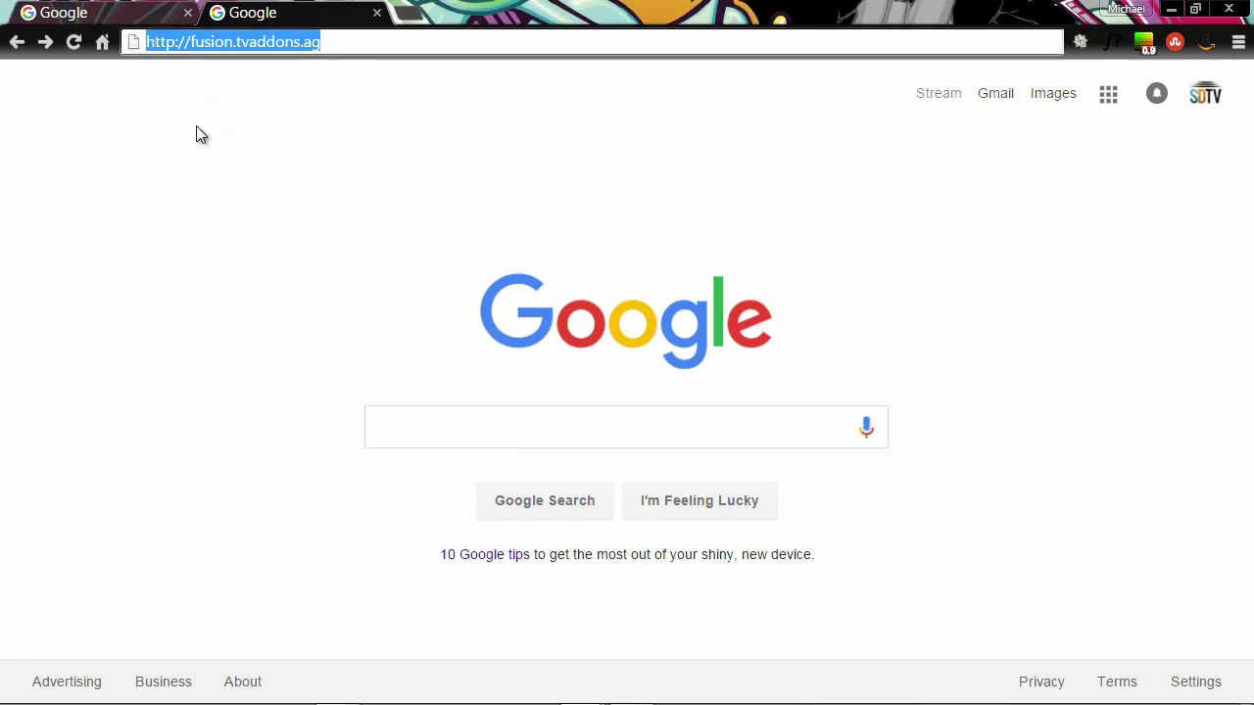
pyautogui.click(1171, 9)
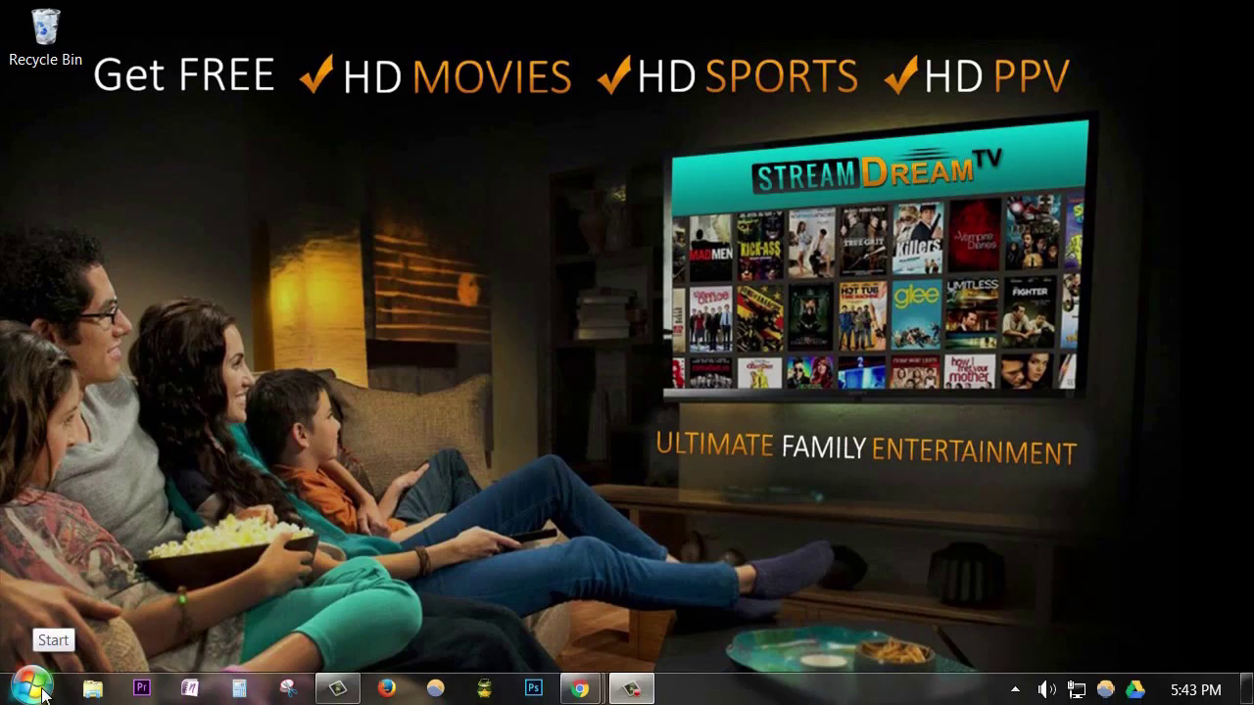
# - Relaunch Kodi from the Start menu and go to SYSTEM > File manager
pyautogui.click(35, 689)
pyautogui.click(97, 185)
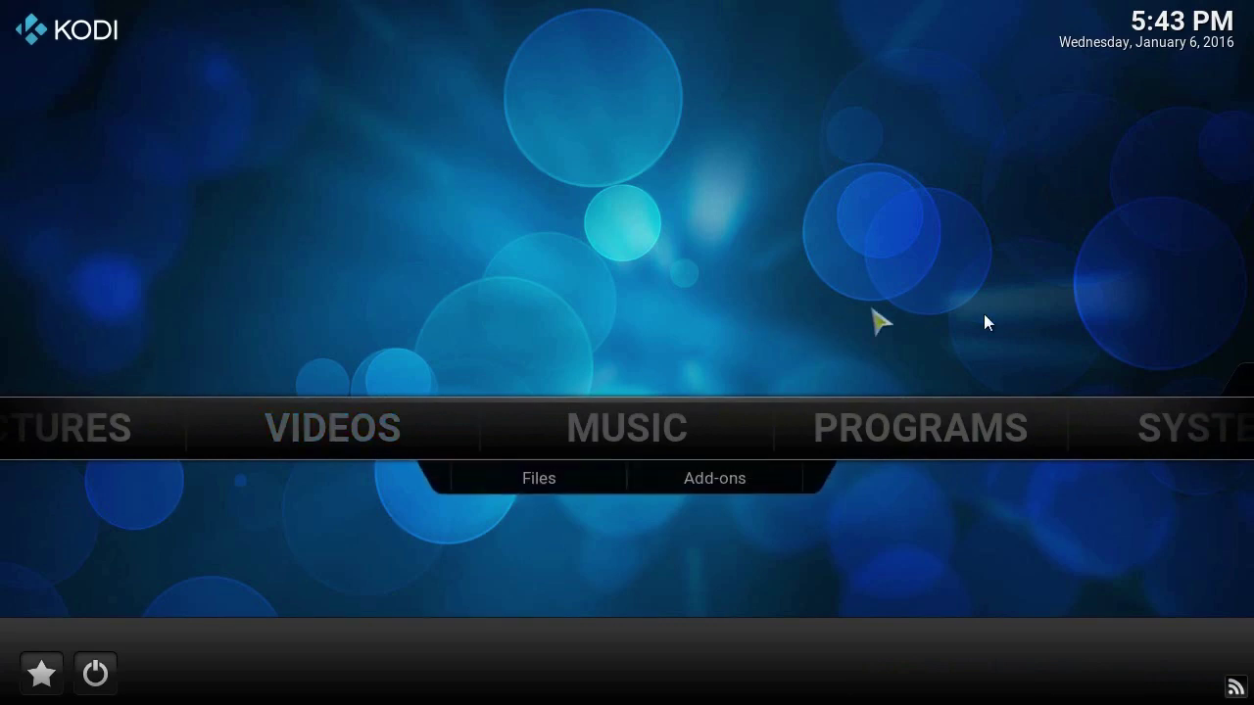
pyautogui.moveTo(1161, 426)
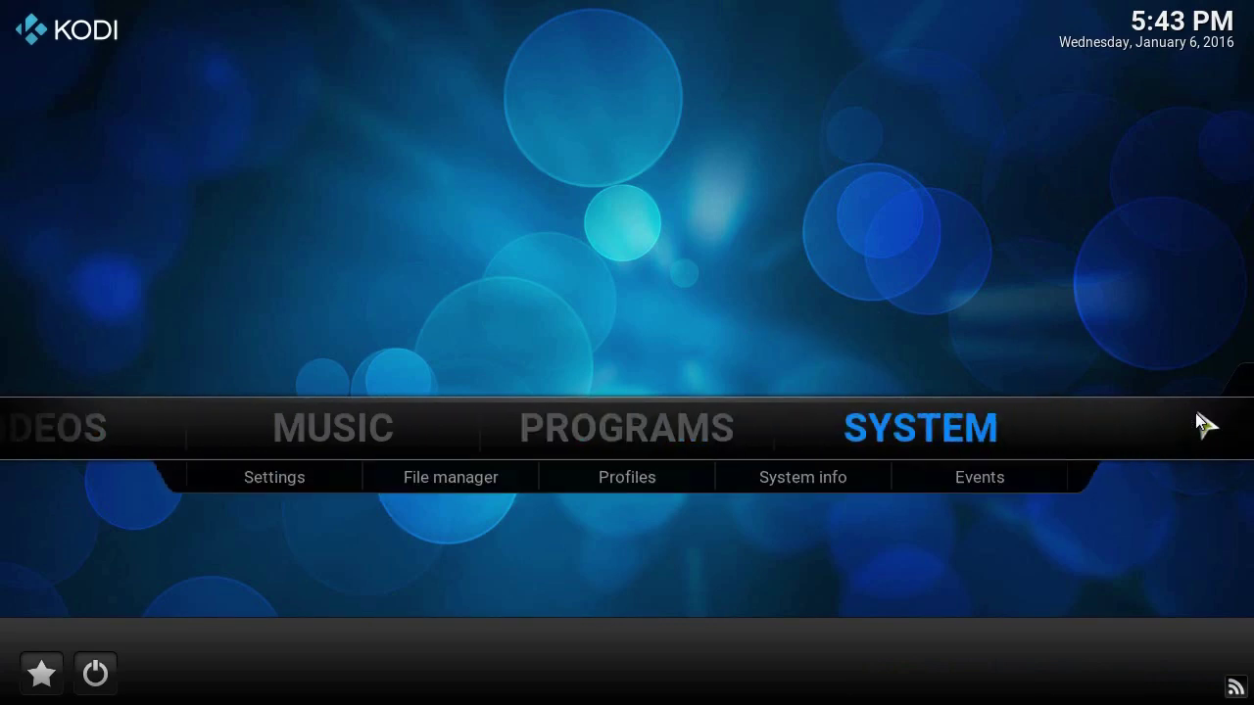
pyautogui.click(437, 490)
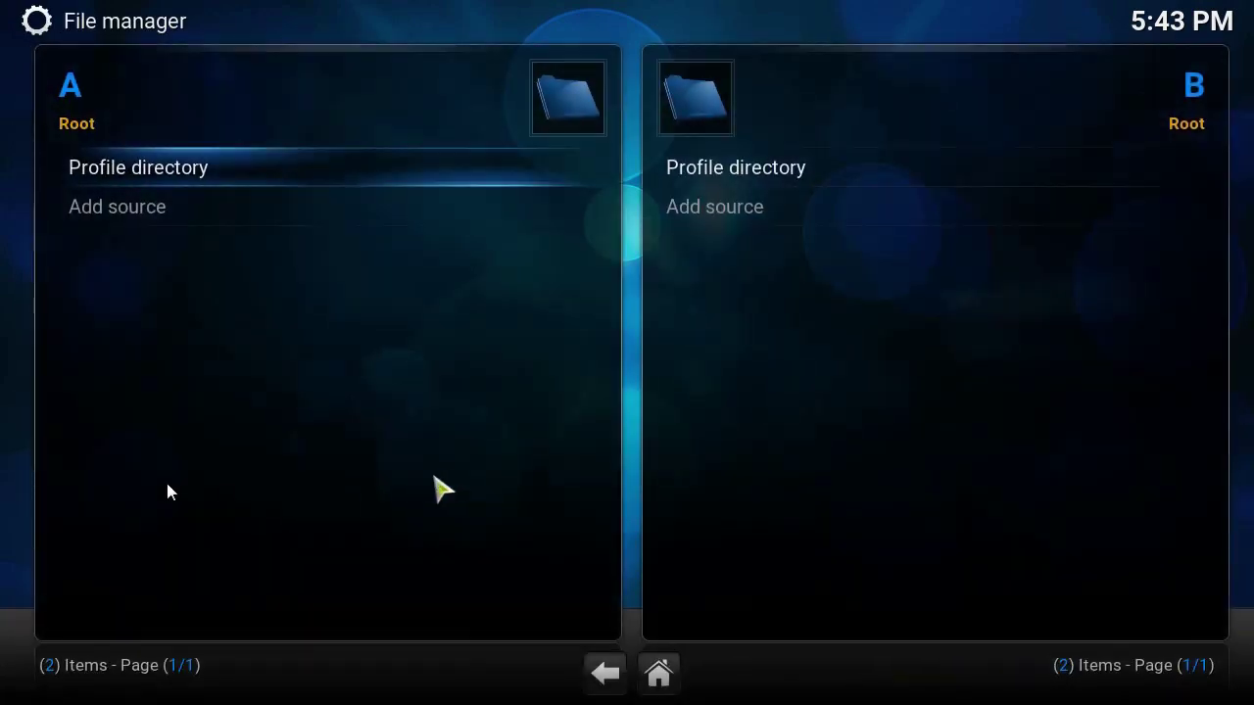
pyautogui.click(154, 204)
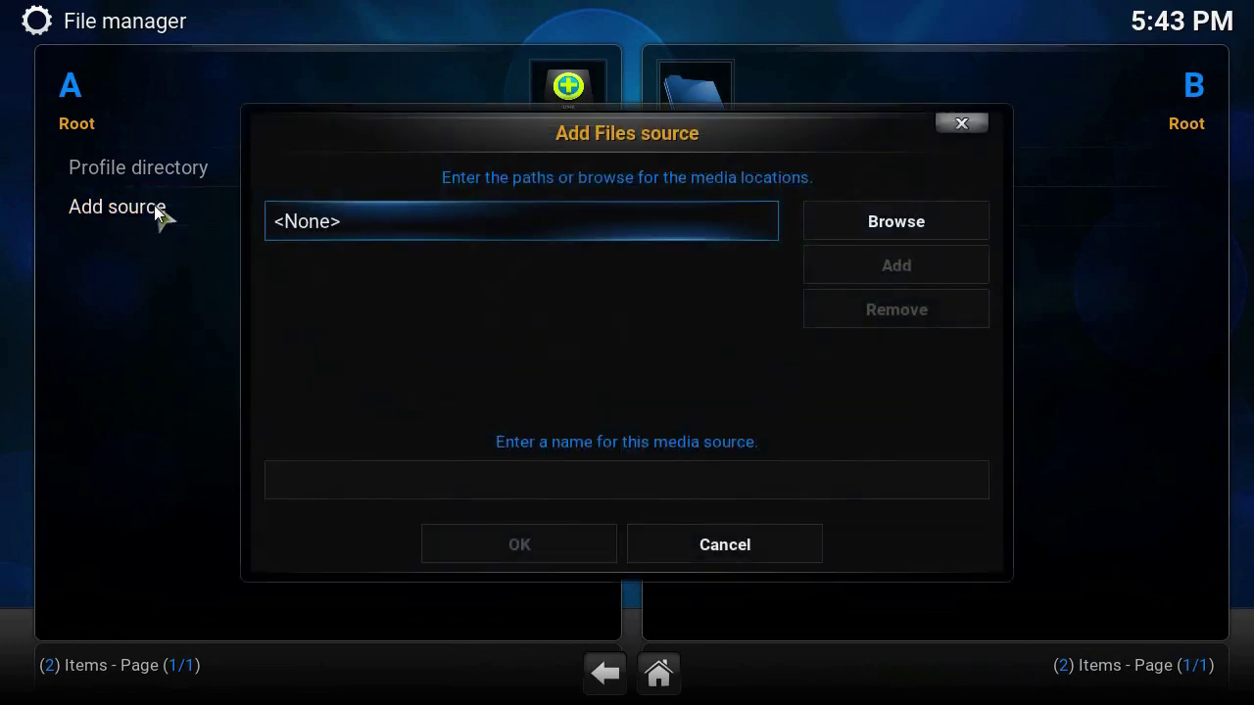
pyautogui.click(422, 234)
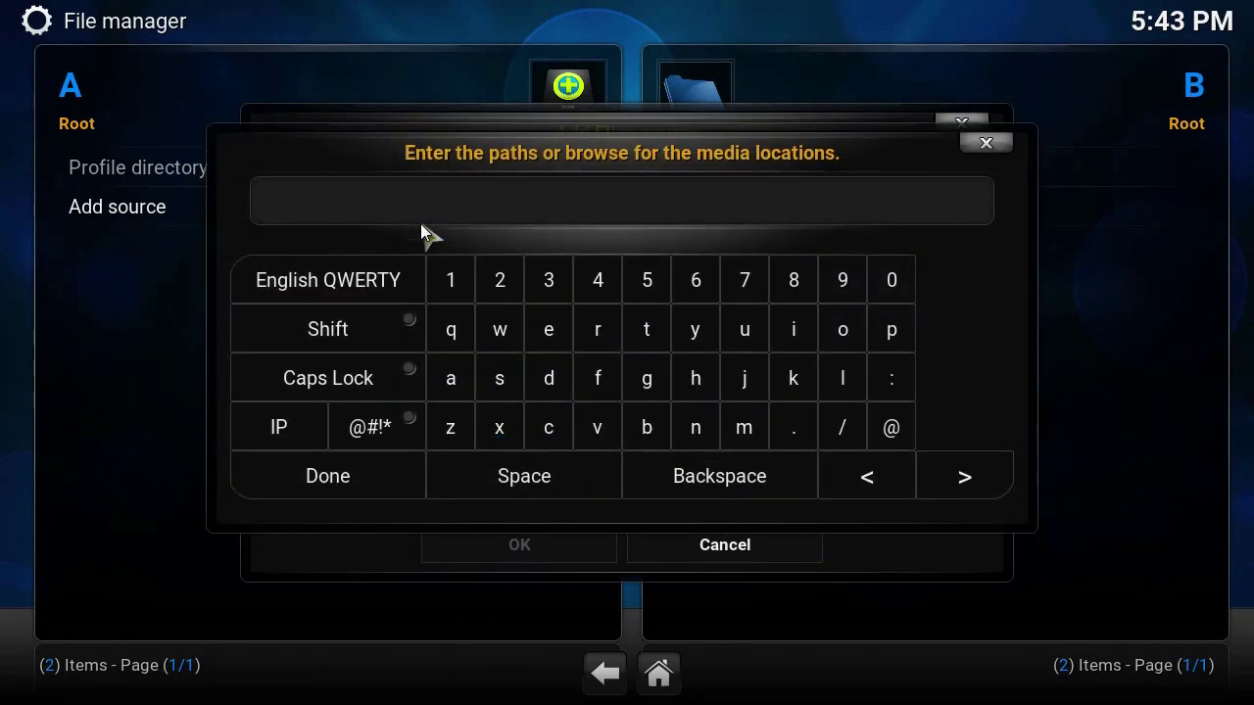
pyautogui.write('http://fusion.tvaddons.ag')
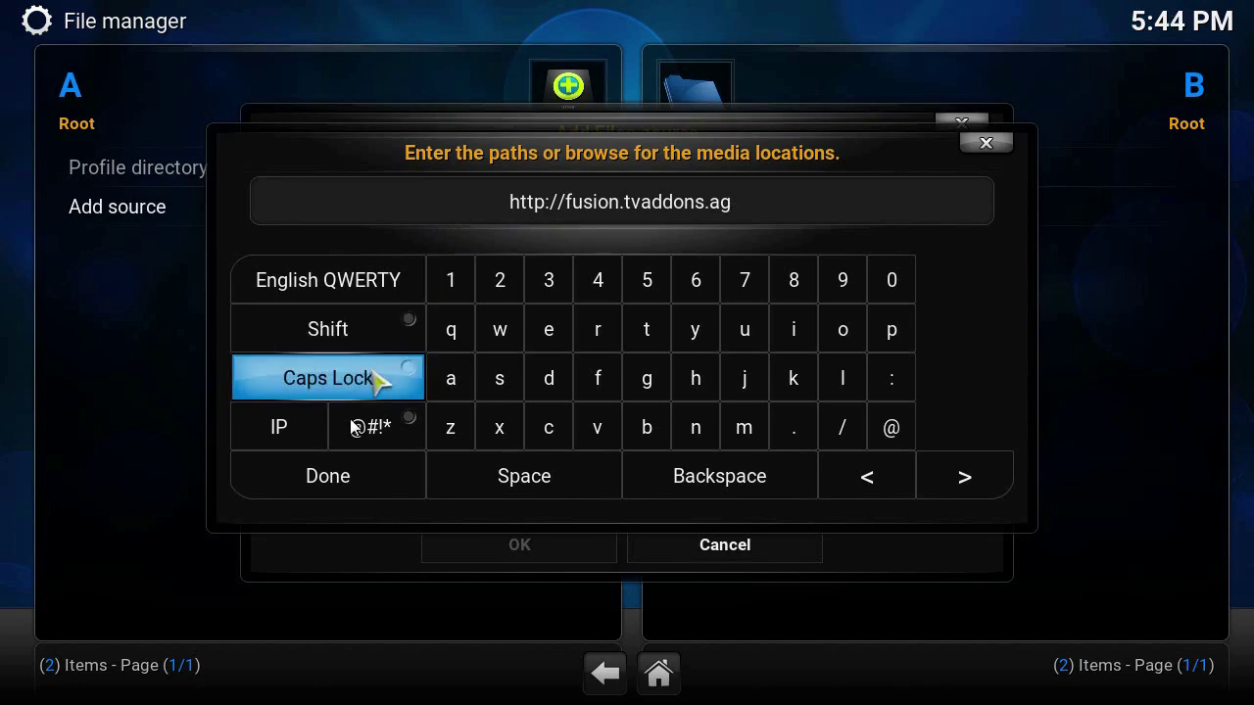
pyautogui.click(363, 475)
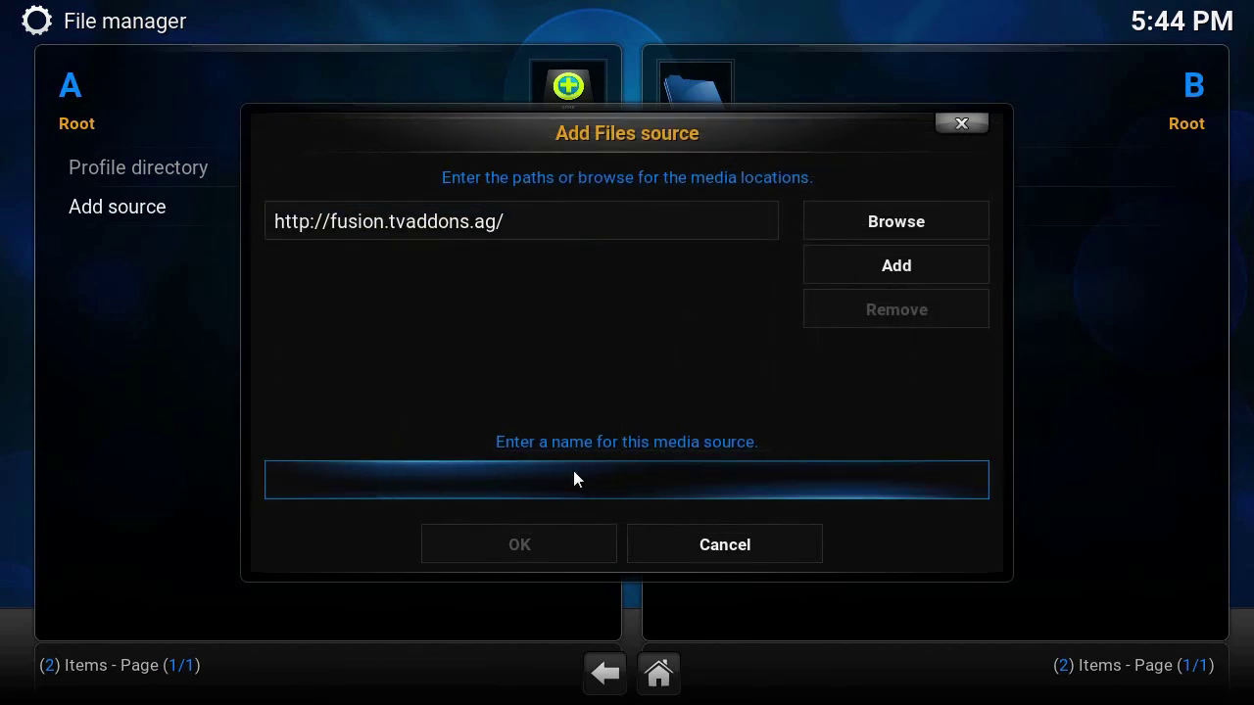
pyautogui.write('Fusion')
pyautogui.click(540, 550)
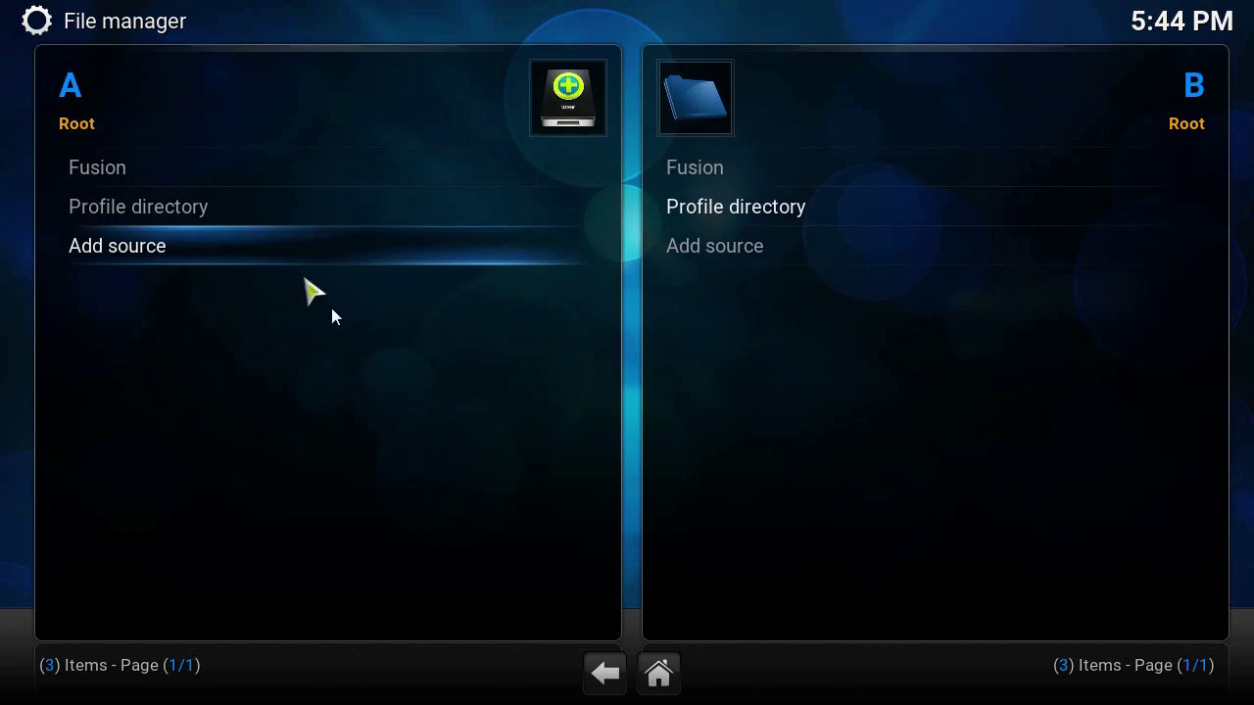
# - Go from Home to System > Settings > Add-ons > Install from zip file
pyautogui.click(672, 674)
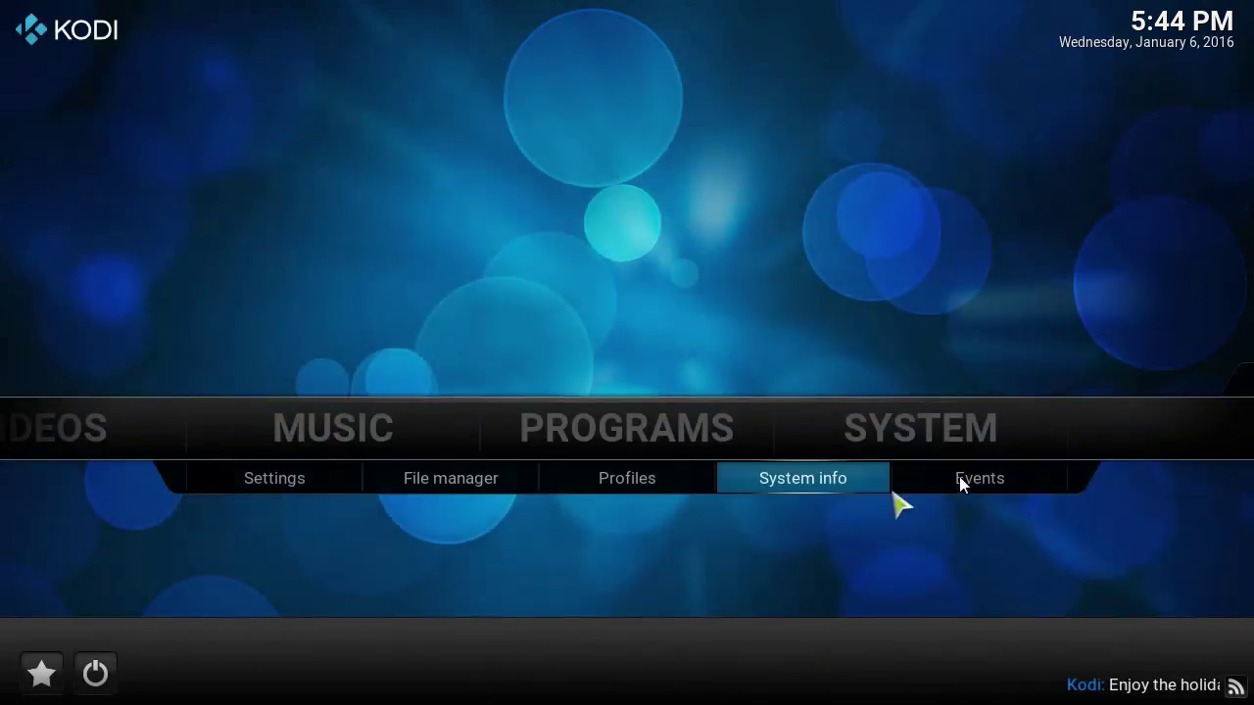
pyautogui.click(920, 431)
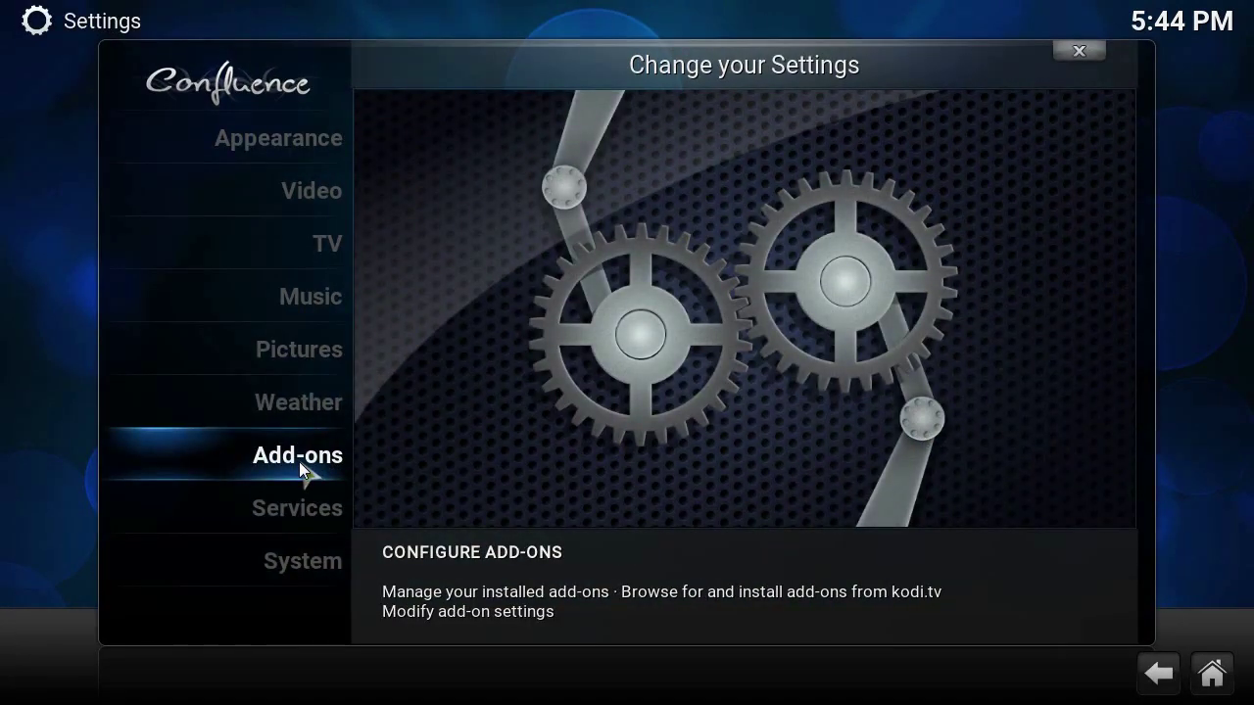
pyautogui.click(299, 461)
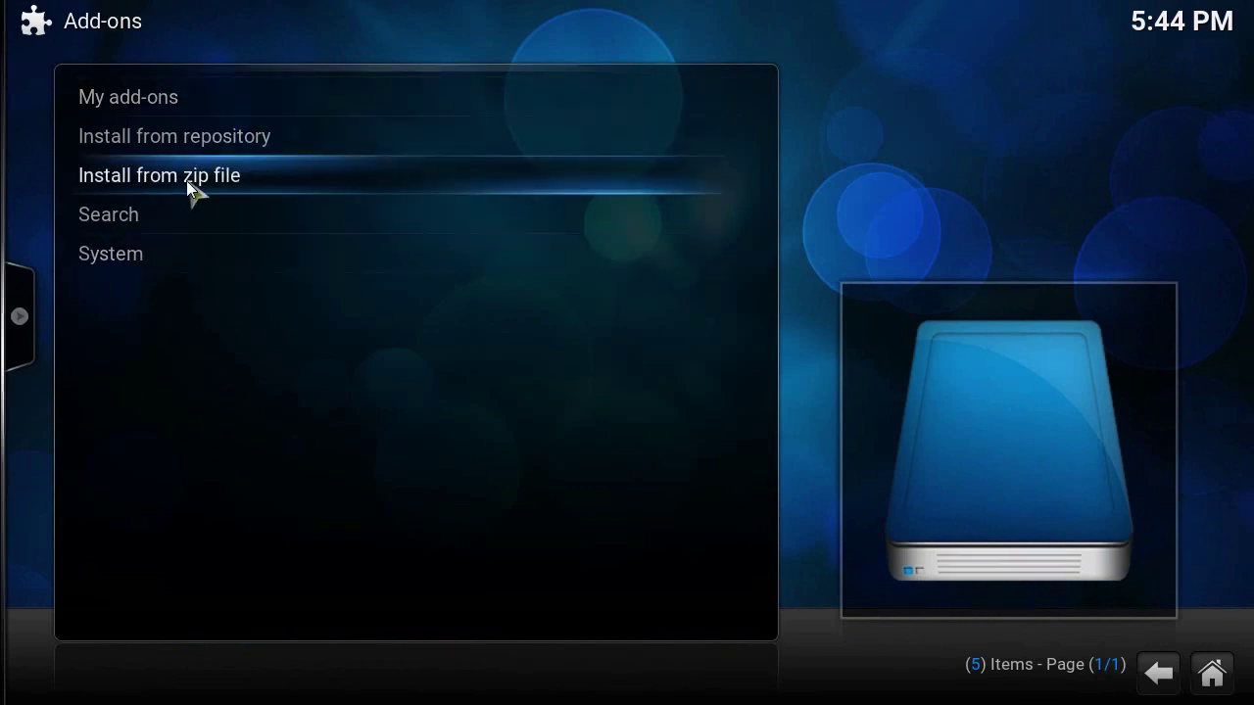
pyautogui.click(186, 180)
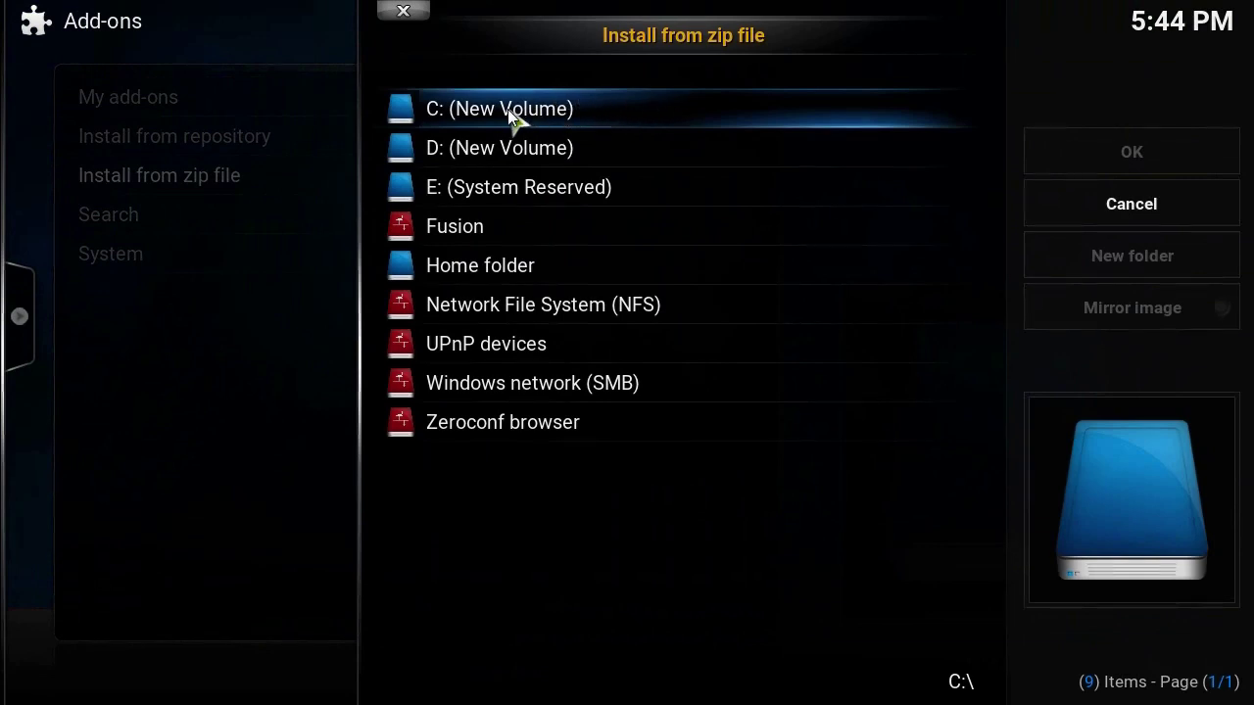
# - Install plugin.program.addoninstaller-1.2.5.zip from the Fusion source's start-here folder
pyautogui.click(476, 231)
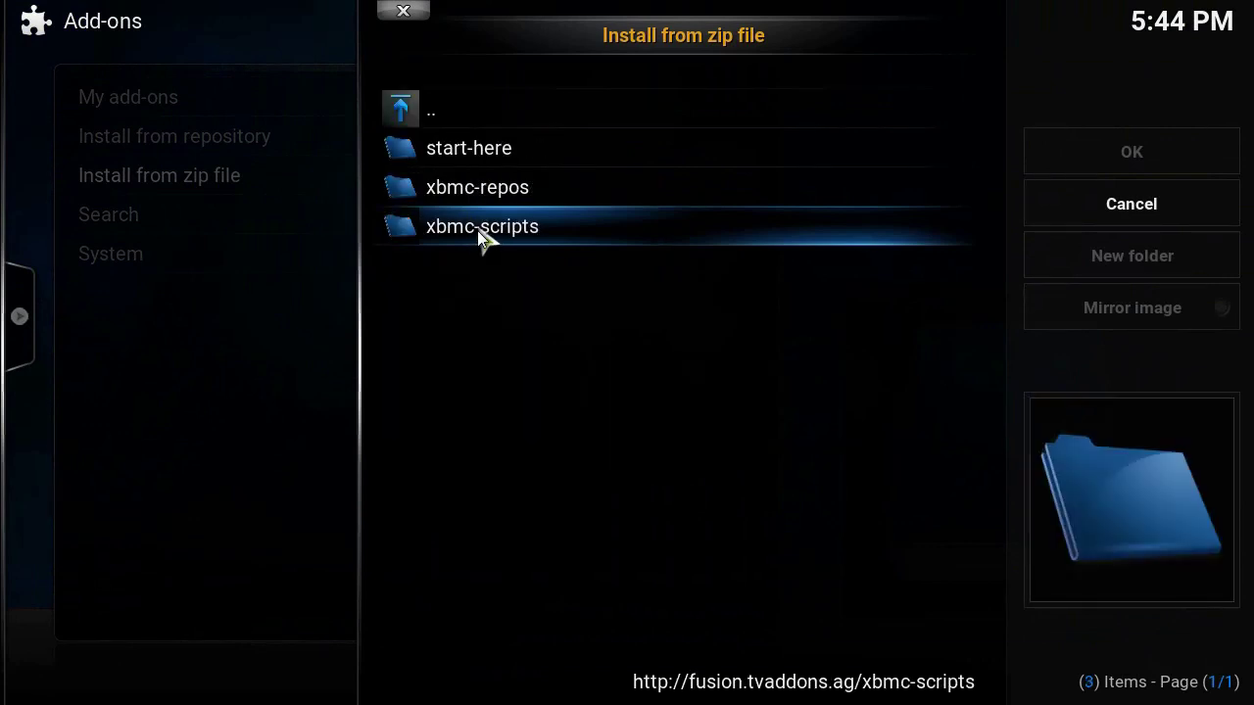
pyautogui.click(491, 139)
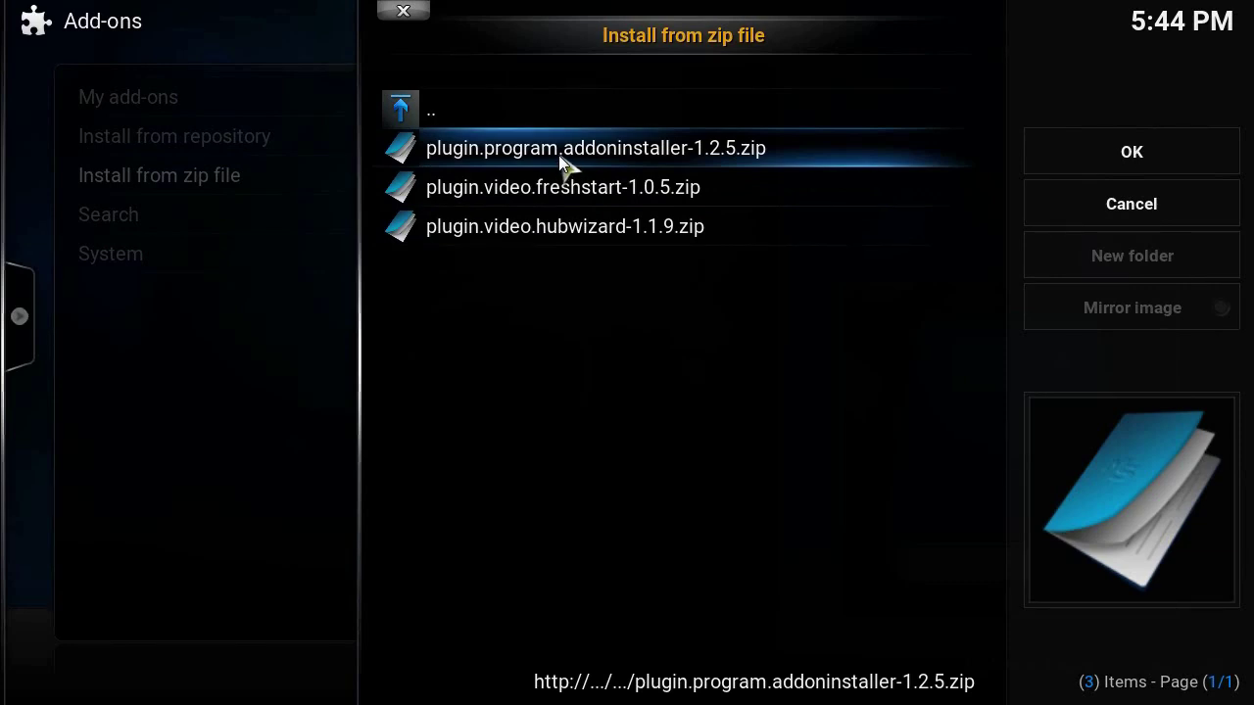
pyautogui.click(559, 156)
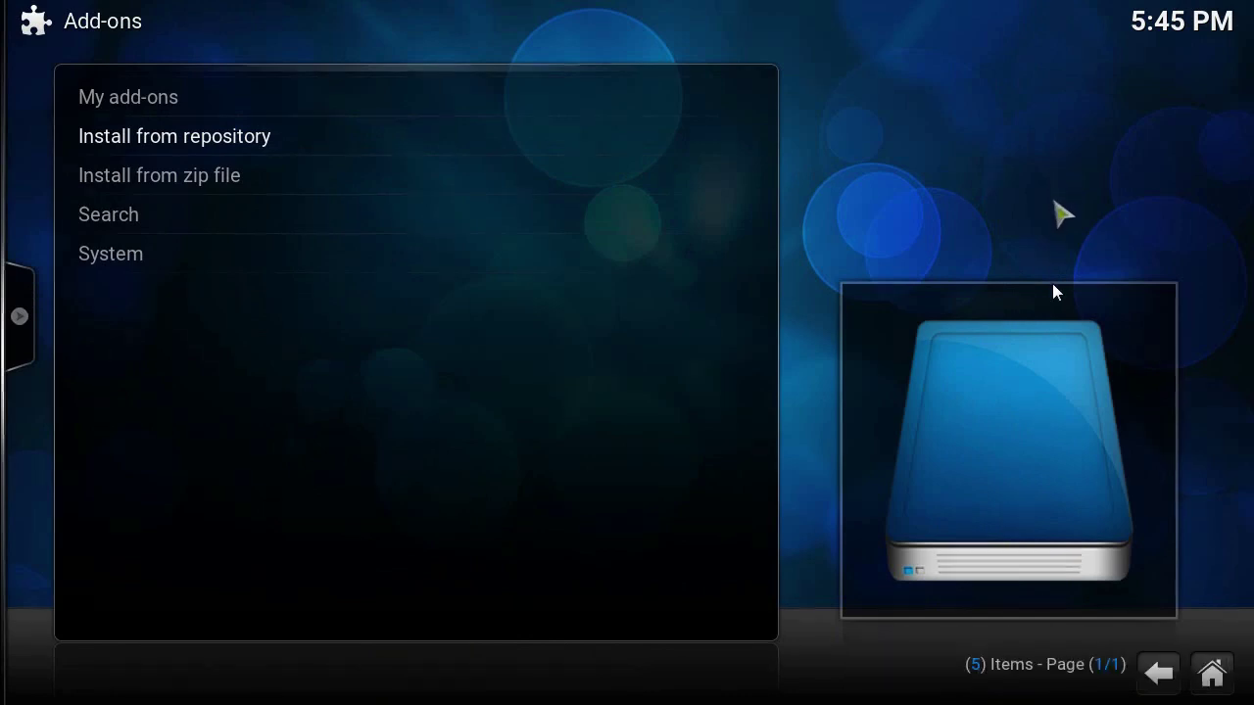
# - Return Home, dismiss the power menu, and open VIDEOS > Add-ons showing Genesis 5.1.4
pyautogui.click(1214, 676)
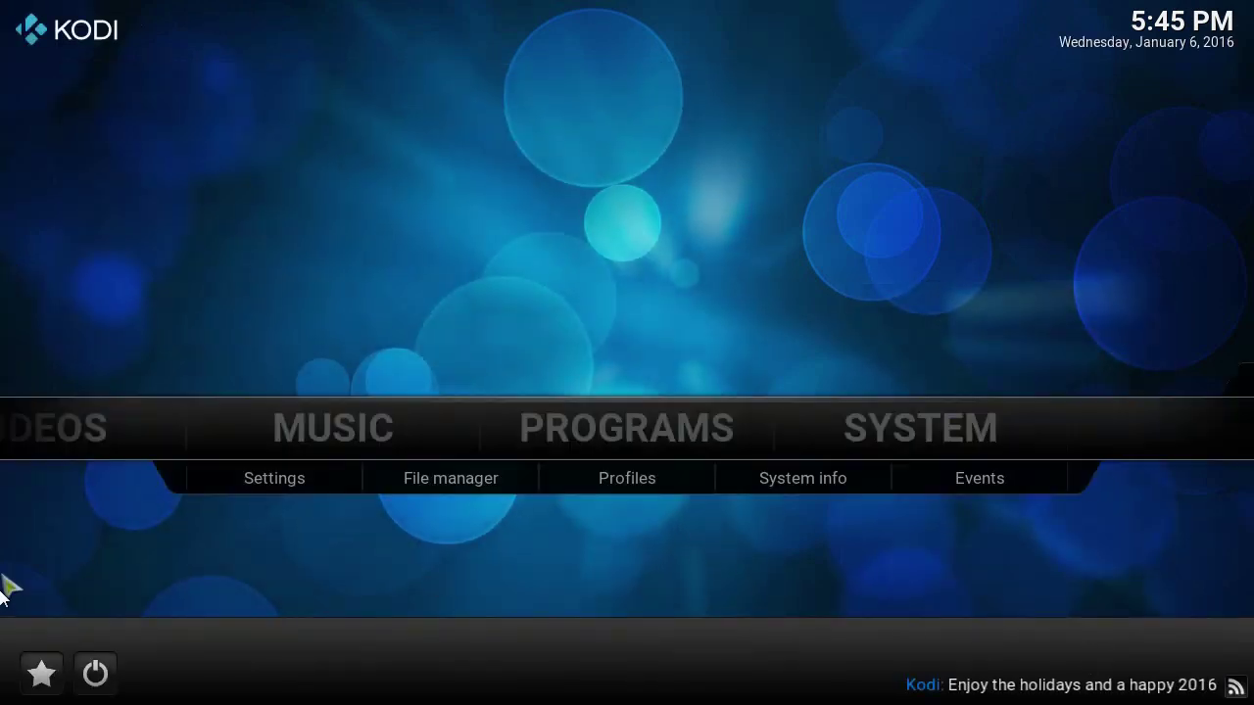
pyautogui.click(98, 674)
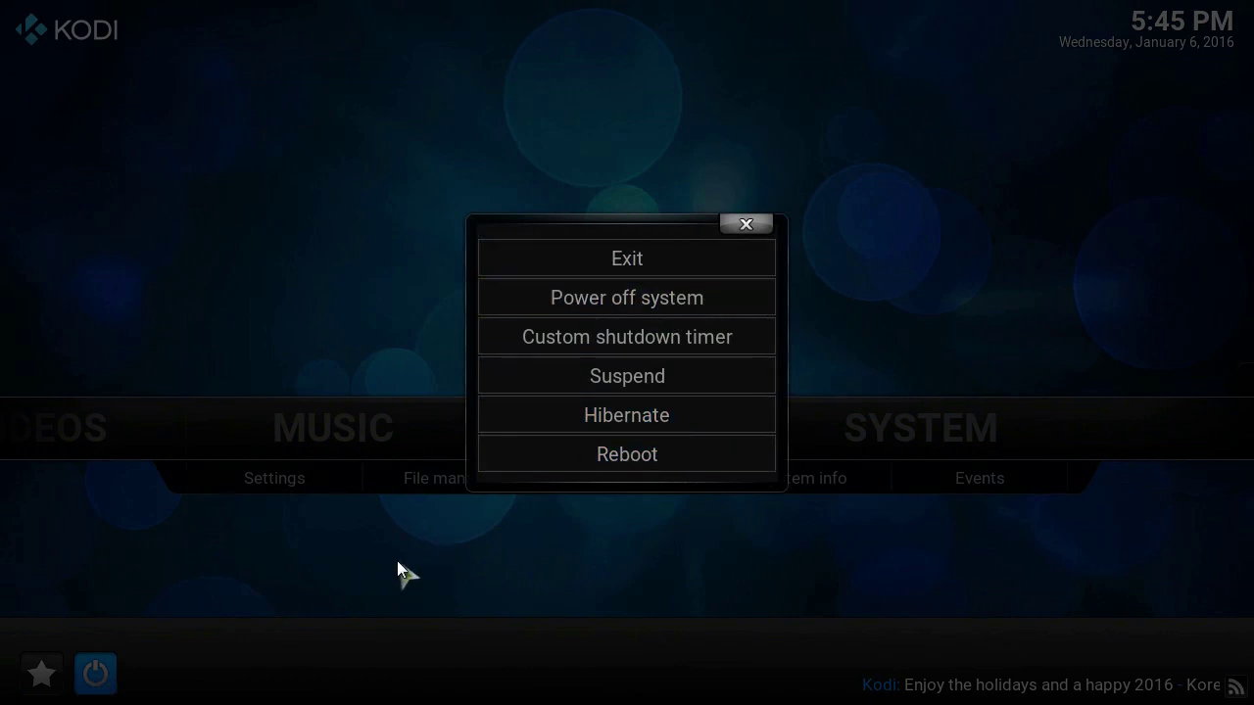
pyautogui.click(745, 224)
pyautogui.moveTo(385, 448)
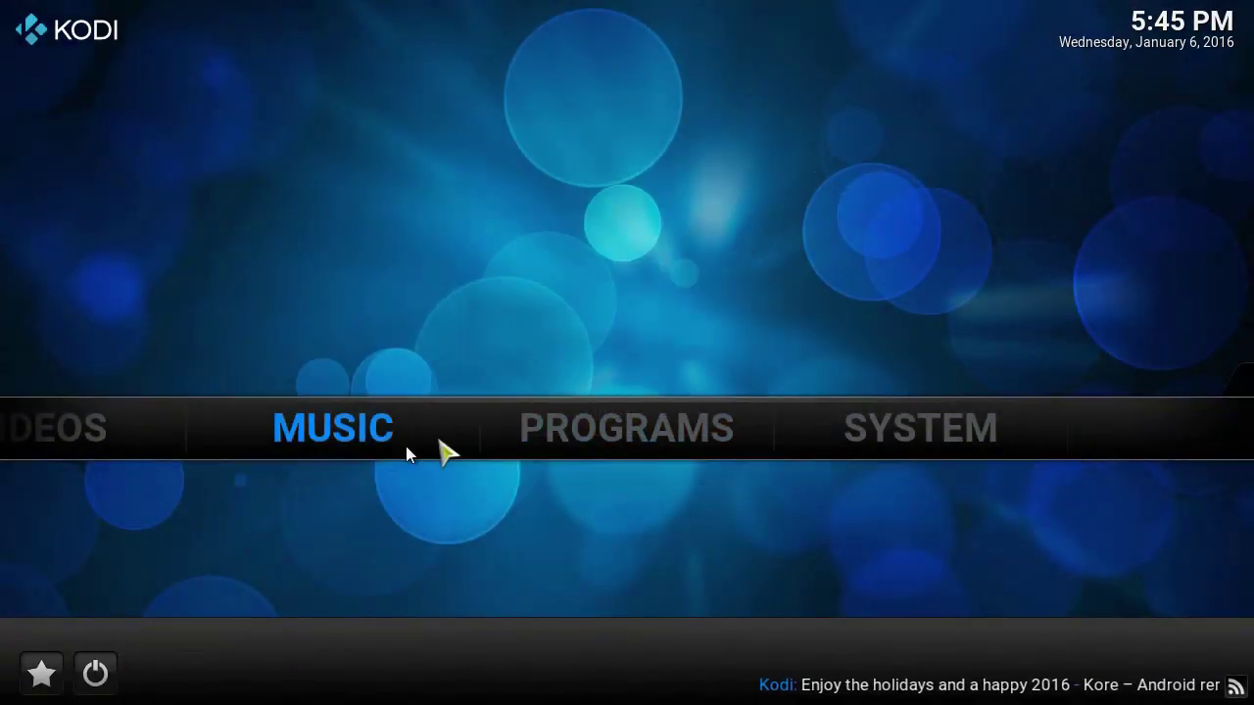
pyautogui.moveTo(20, 440)
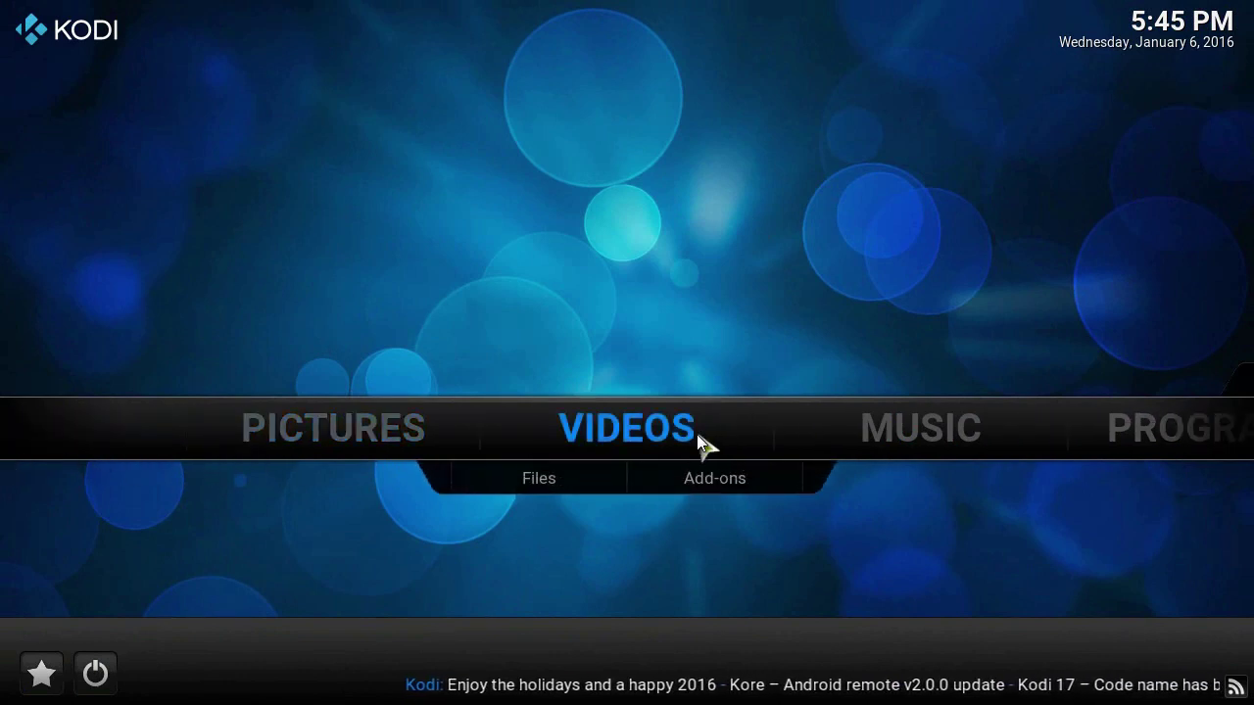
pyautogui.click(709, 484)
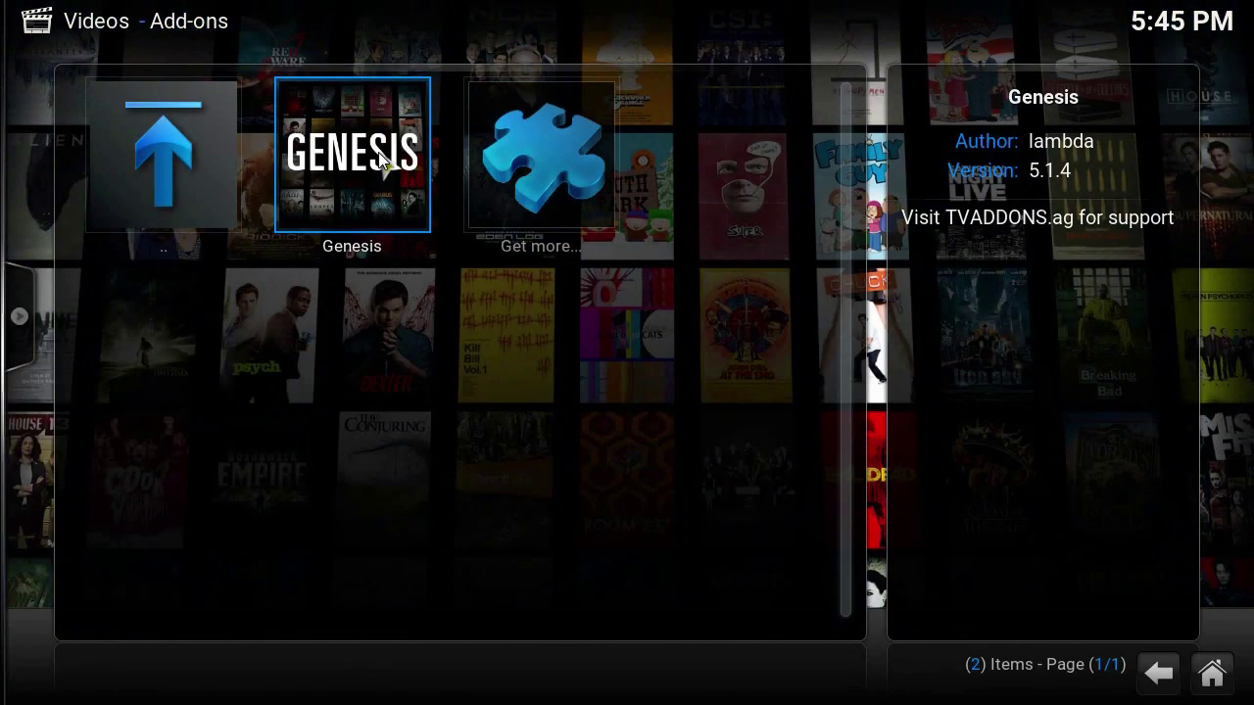
# - Open Genesis > Movies > In Theaters and browse the movie list
pyautogui.click(380, 153)
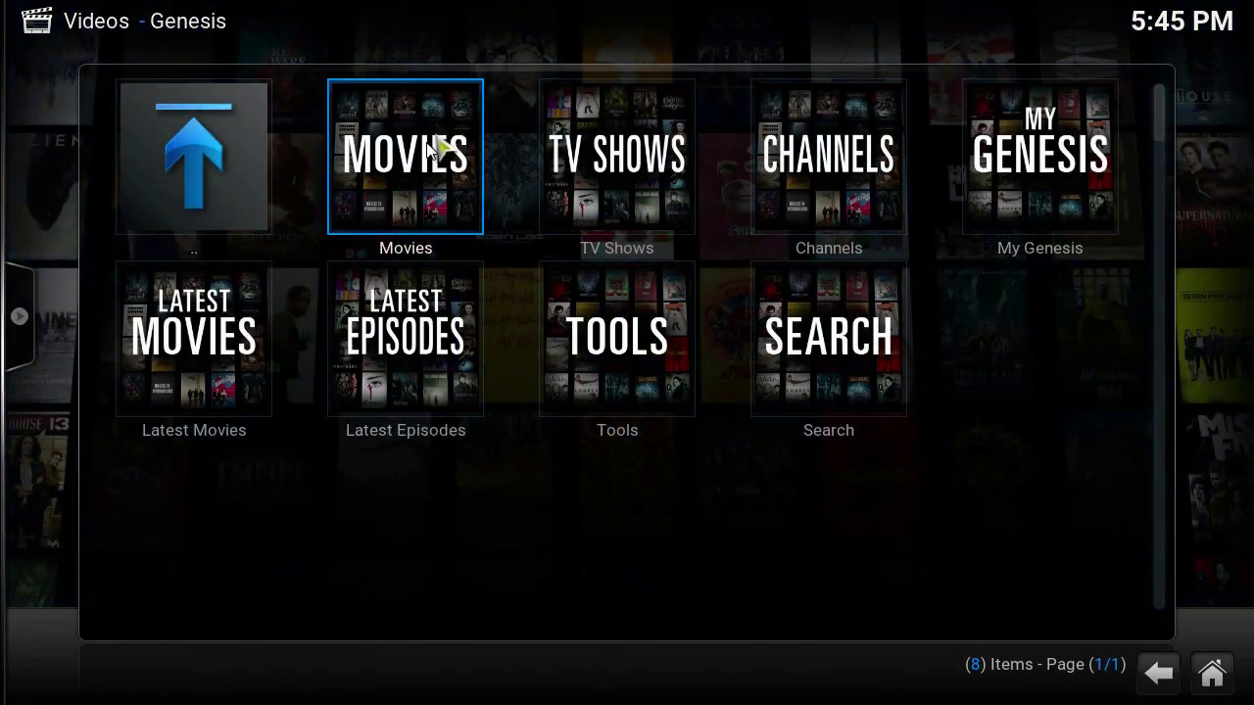
pyautogui.click(426, 152)
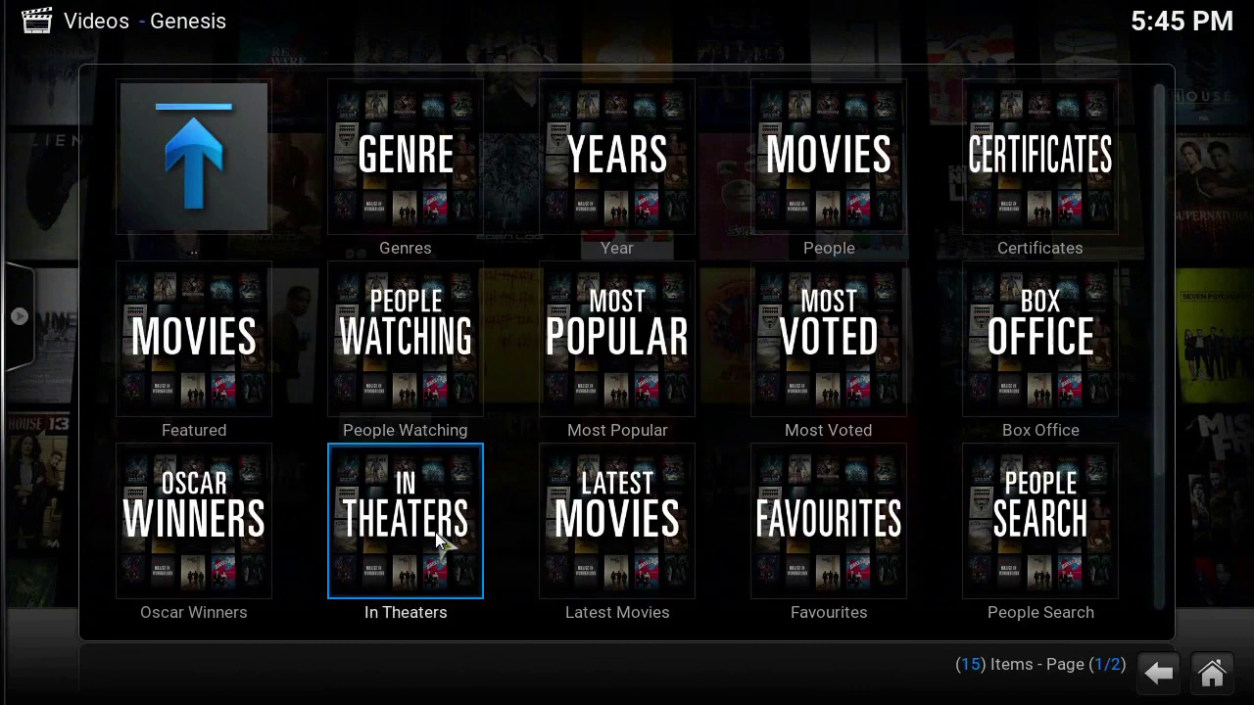
pyautogui.click(473, 533)
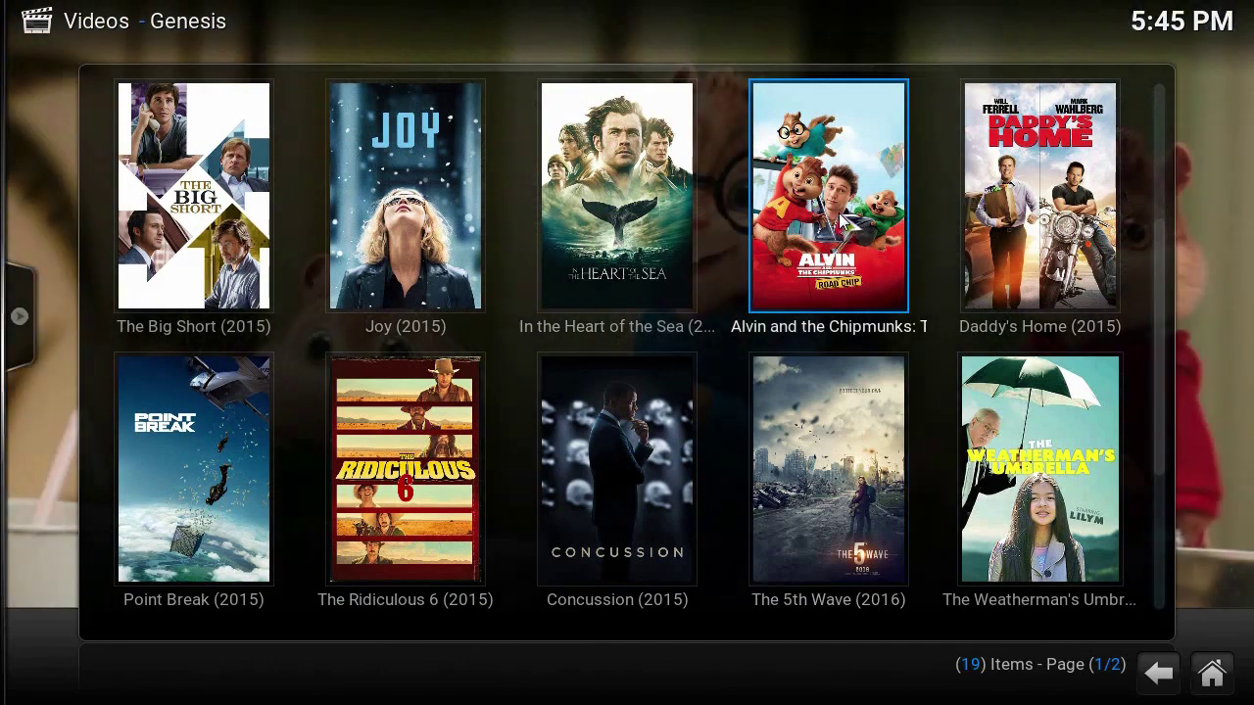
pyautogui.scroll(1, 833, 225)
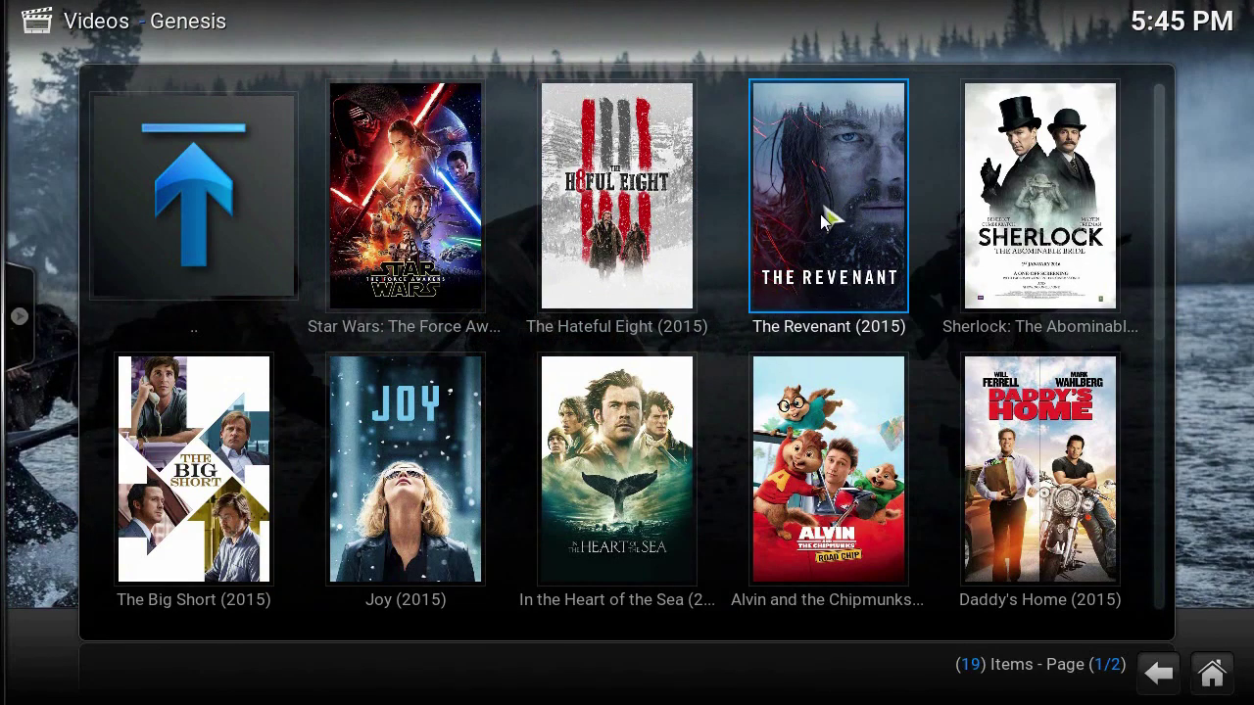
pyautogui.scroll(-2, 815, 228)
pyautogui.scroll(2, 812, 215)
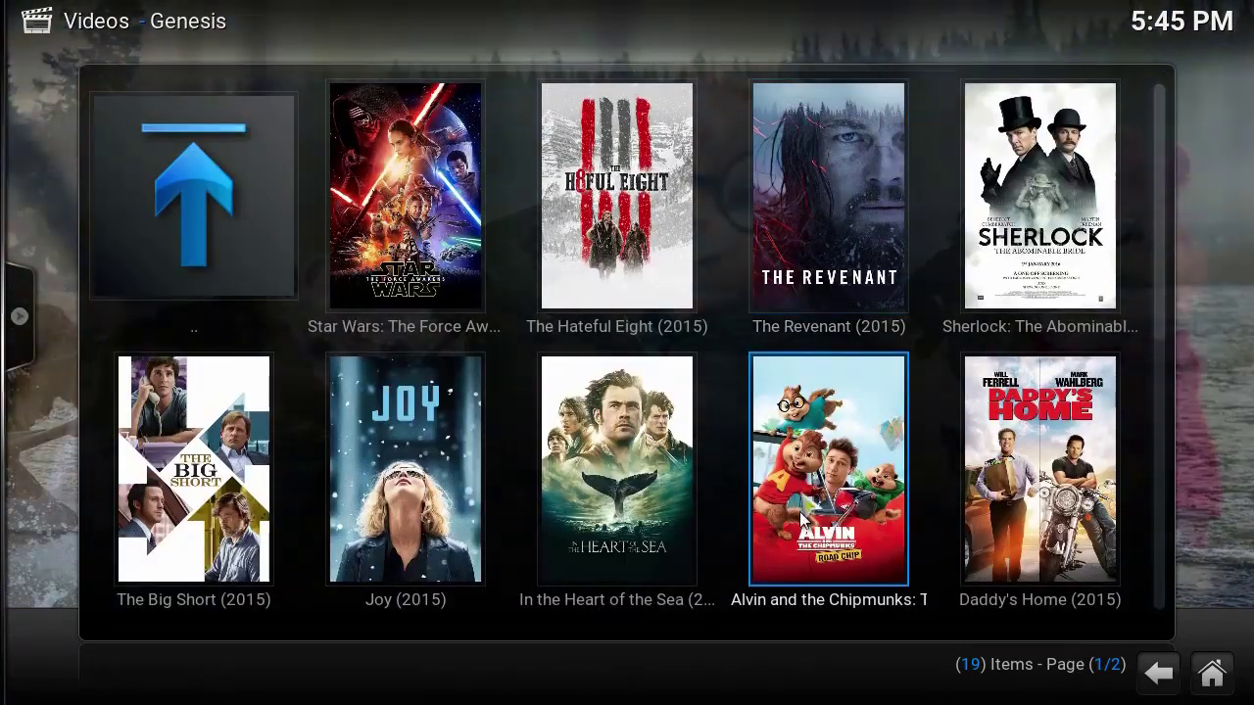
# - Select Alvin and the Chipmunks: The Road Chip and scroll through its 84 streaming sources
pyautogui.click(840, 505)
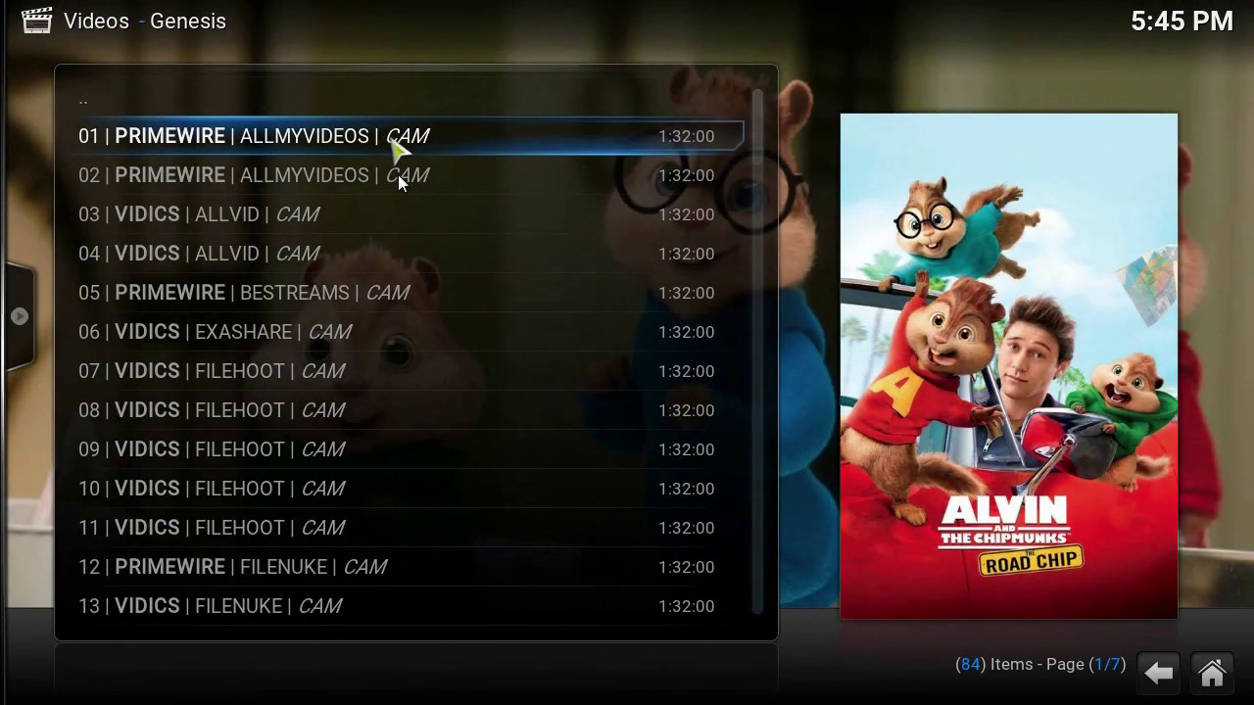
pyautogui.scroll(-5, 439, 349)
pyautogui.scroll(-20, 443, 355)
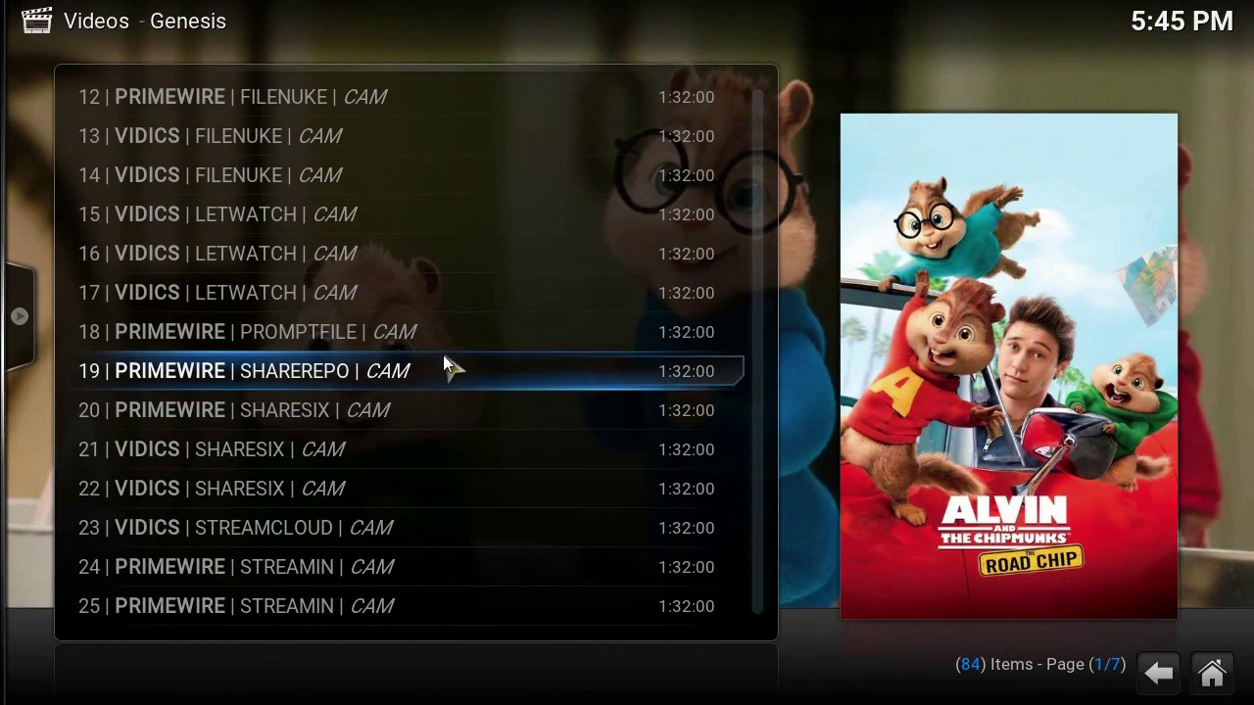
pyautogui.scroll(-20, 457, 368)
pyautogui.scroll(-5, 460, 368)
pyautogui.scroll(-5, 460, 367)
pyautogui.scroll(5, 461, 367)
pyautogui.scroll(20, 461, 367)
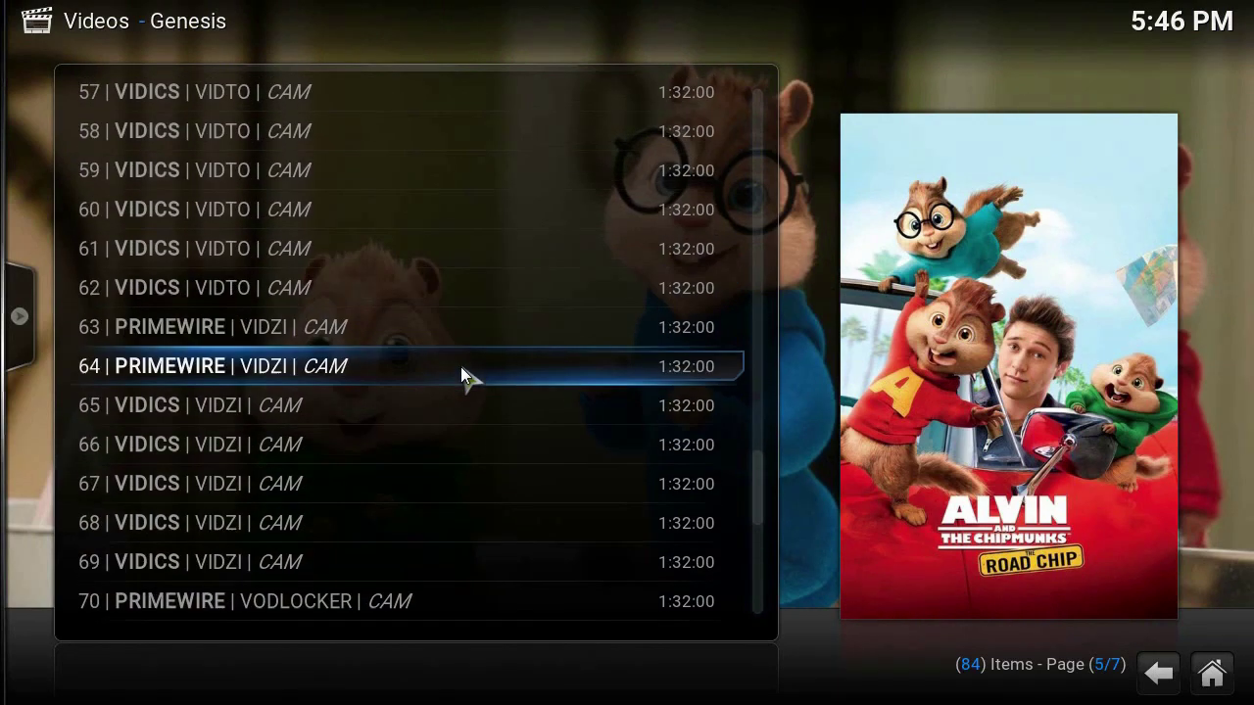
pyautogui.scroll(20, 463, 371)
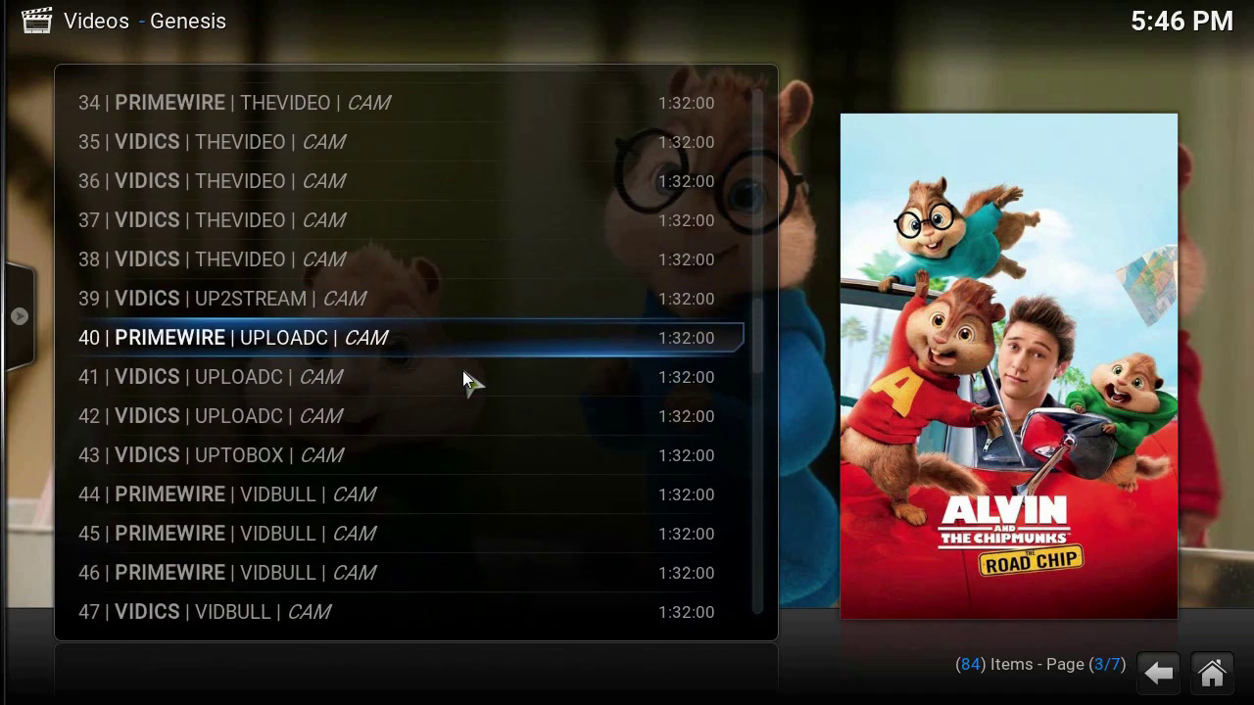
pyautogui.scroll(17, 463, 372)
pyautogui.scroll(1, 462, 373)
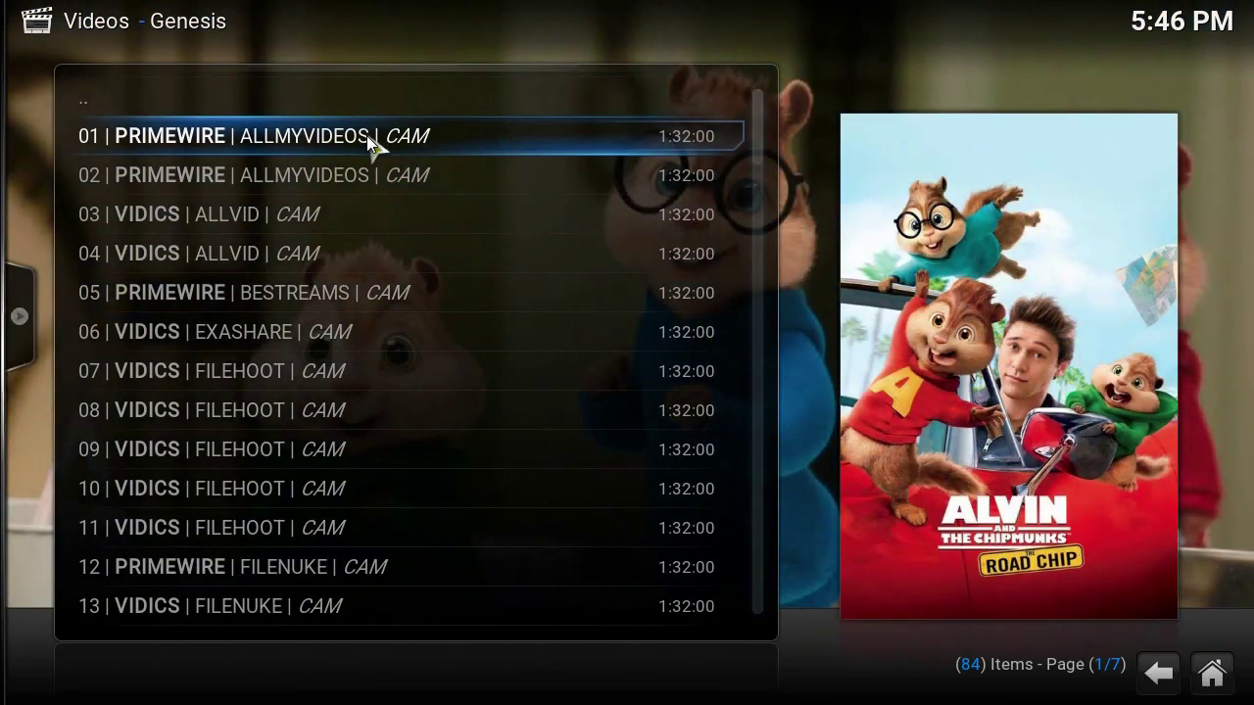
# - Try source 01 PRIMEWIRE ALLMYVIDEOS, then play source 15 VIDICS LETWATCH instead
pyautogui.click(366, 135)
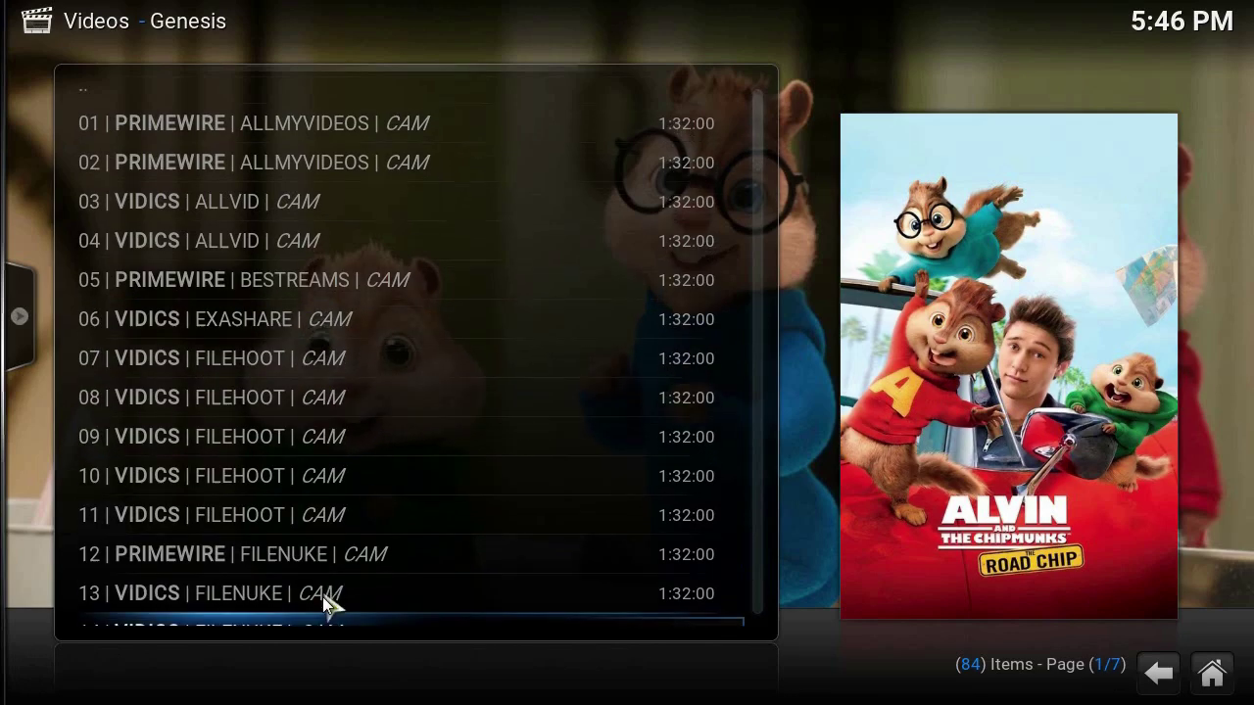
pyautogui.scroll(-3, 328, 588)
pyautogui.click(315, 528)
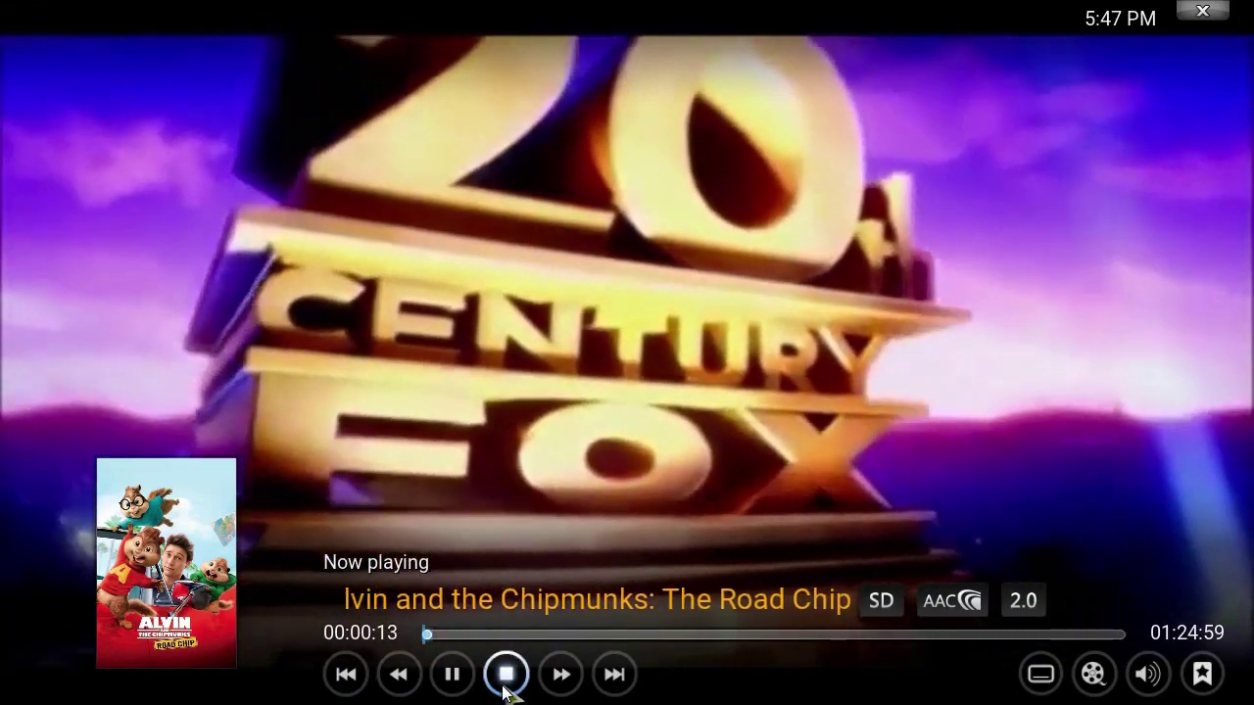
# - Stop playback and pick source 38 VIDICS THEVIDEO from the Genesis list
pyautogui.click(504, 685)
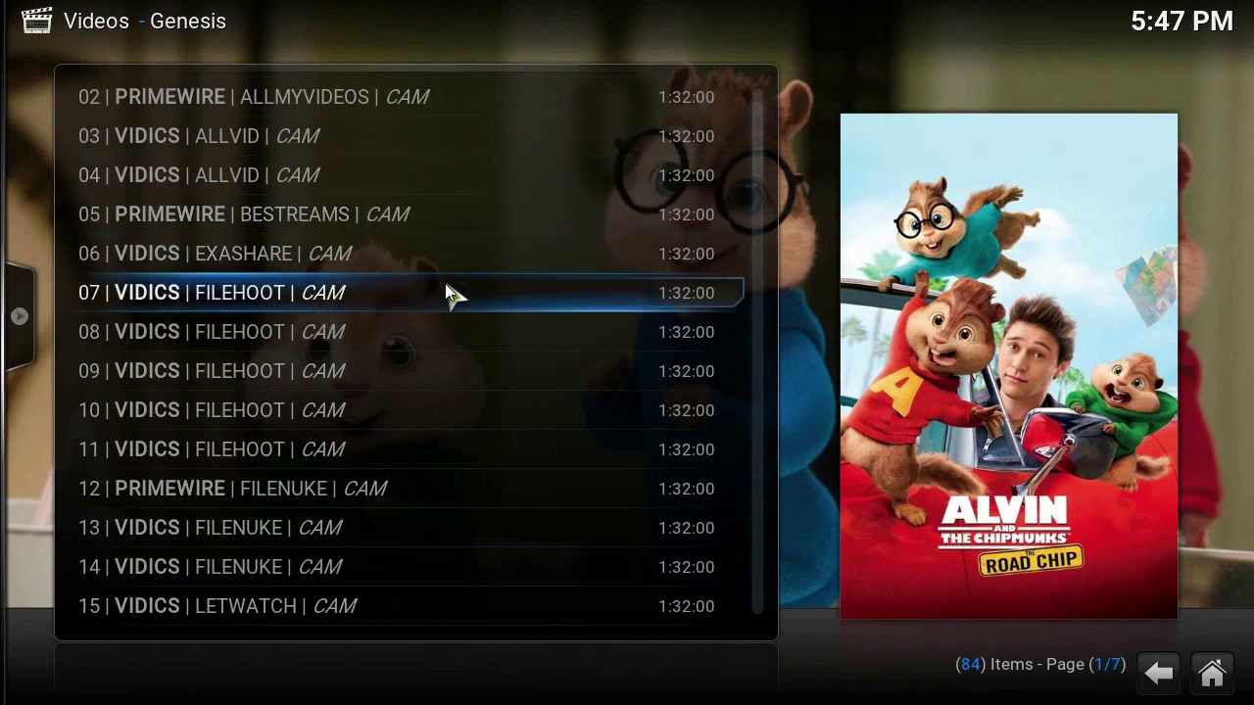
pyautogui.scroll(-11, 446, 292)
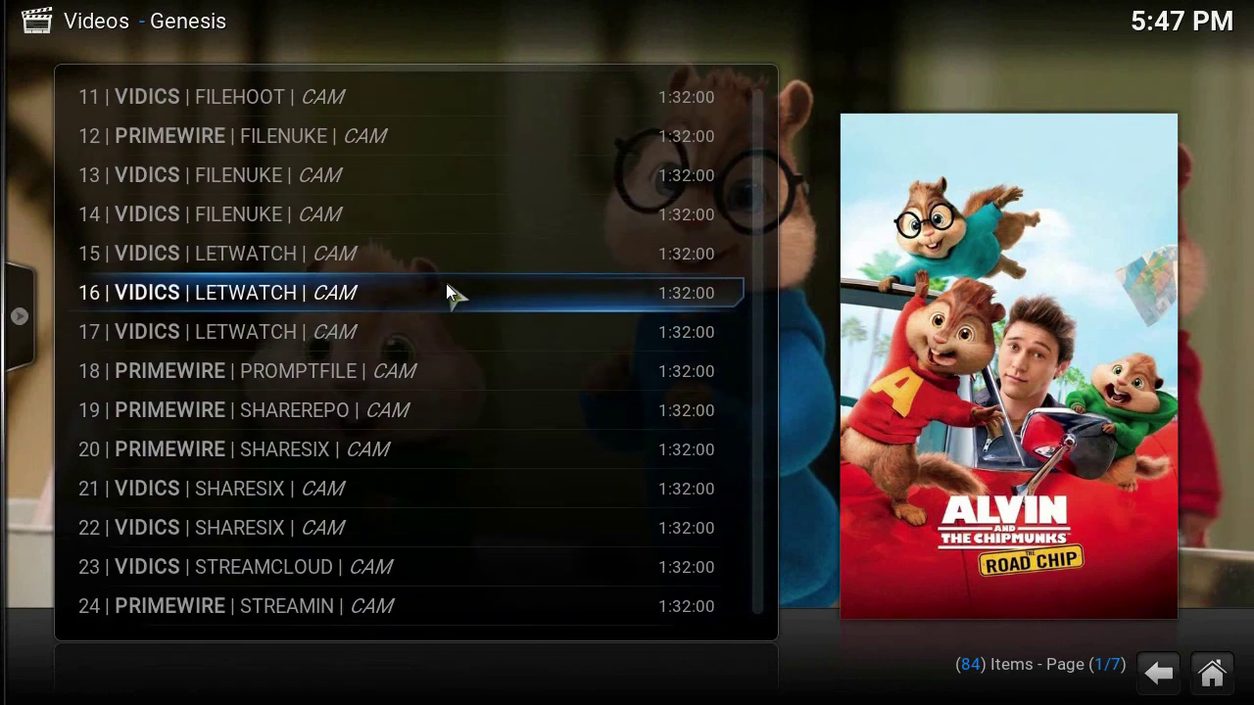
pyautogui.scroll(-19, 450, 286)
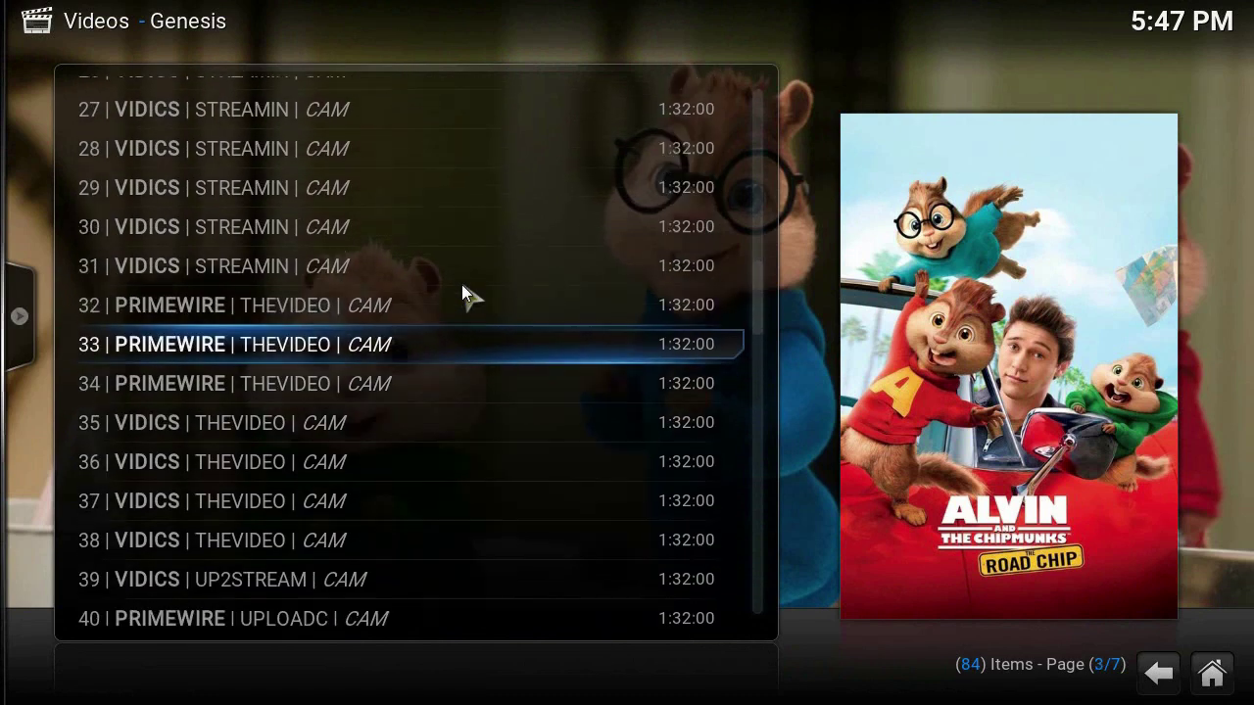
pyautogui.scroll(-2, 462, 284)
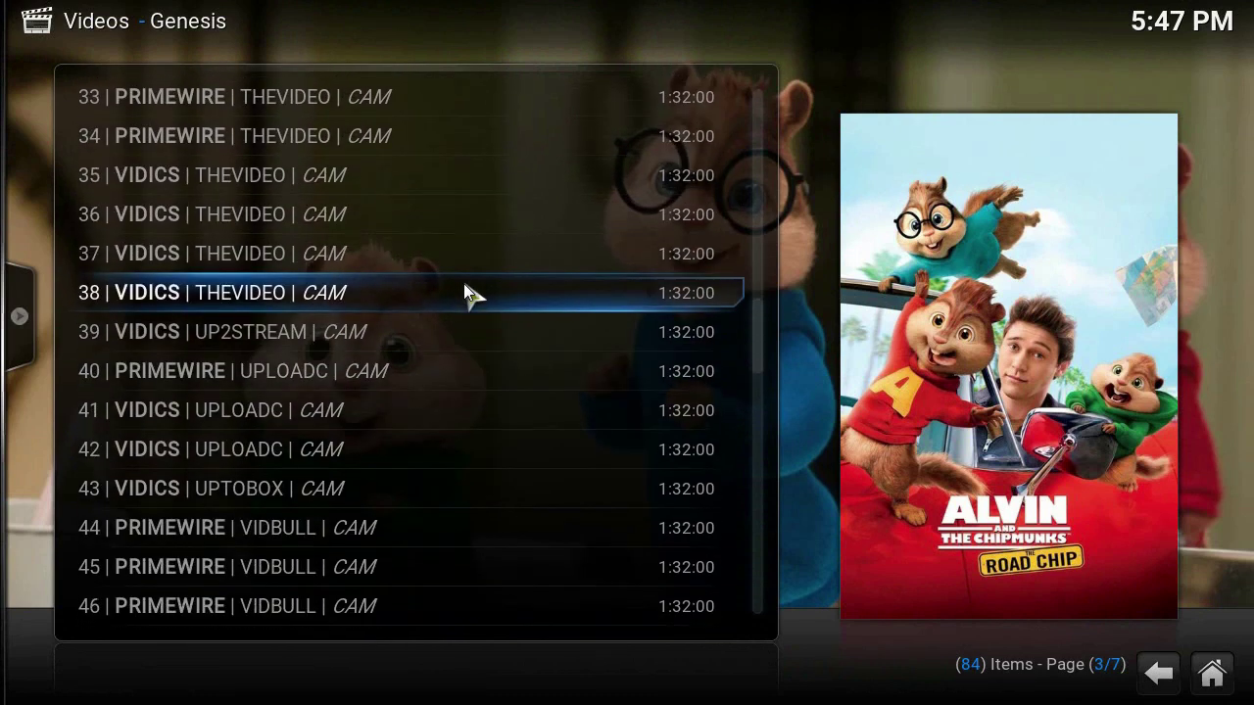
pyautogui.click(470, 291)
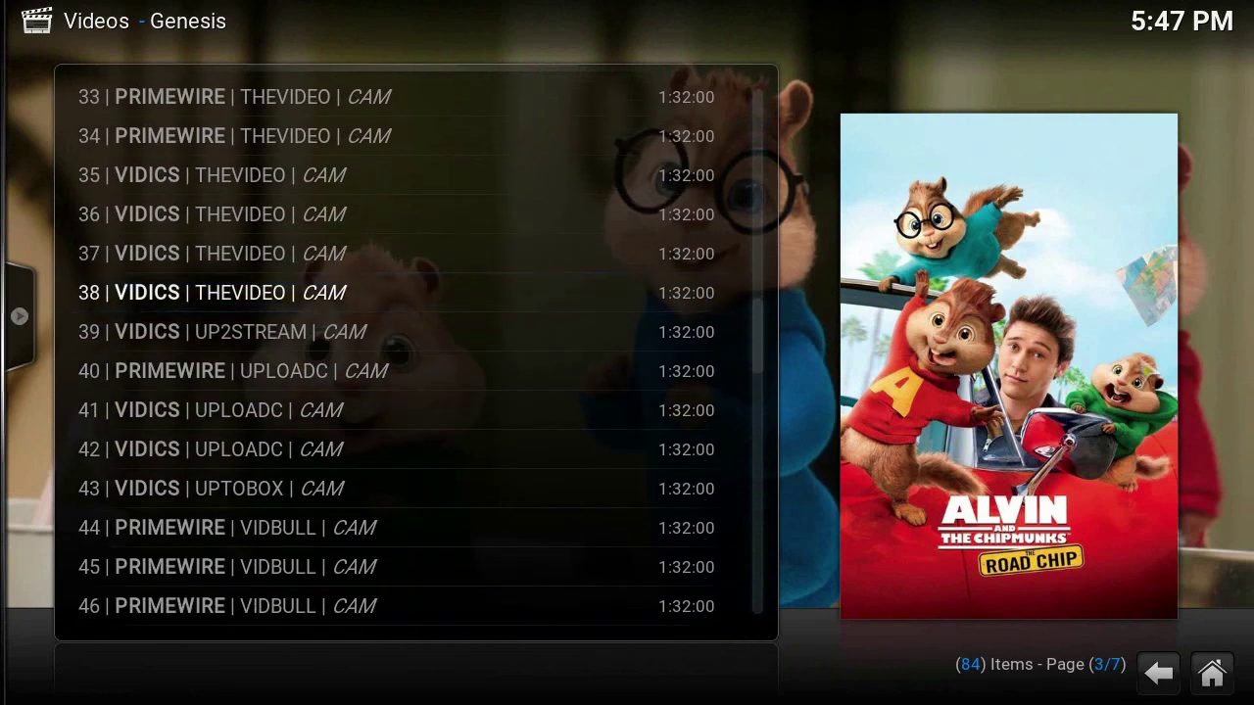